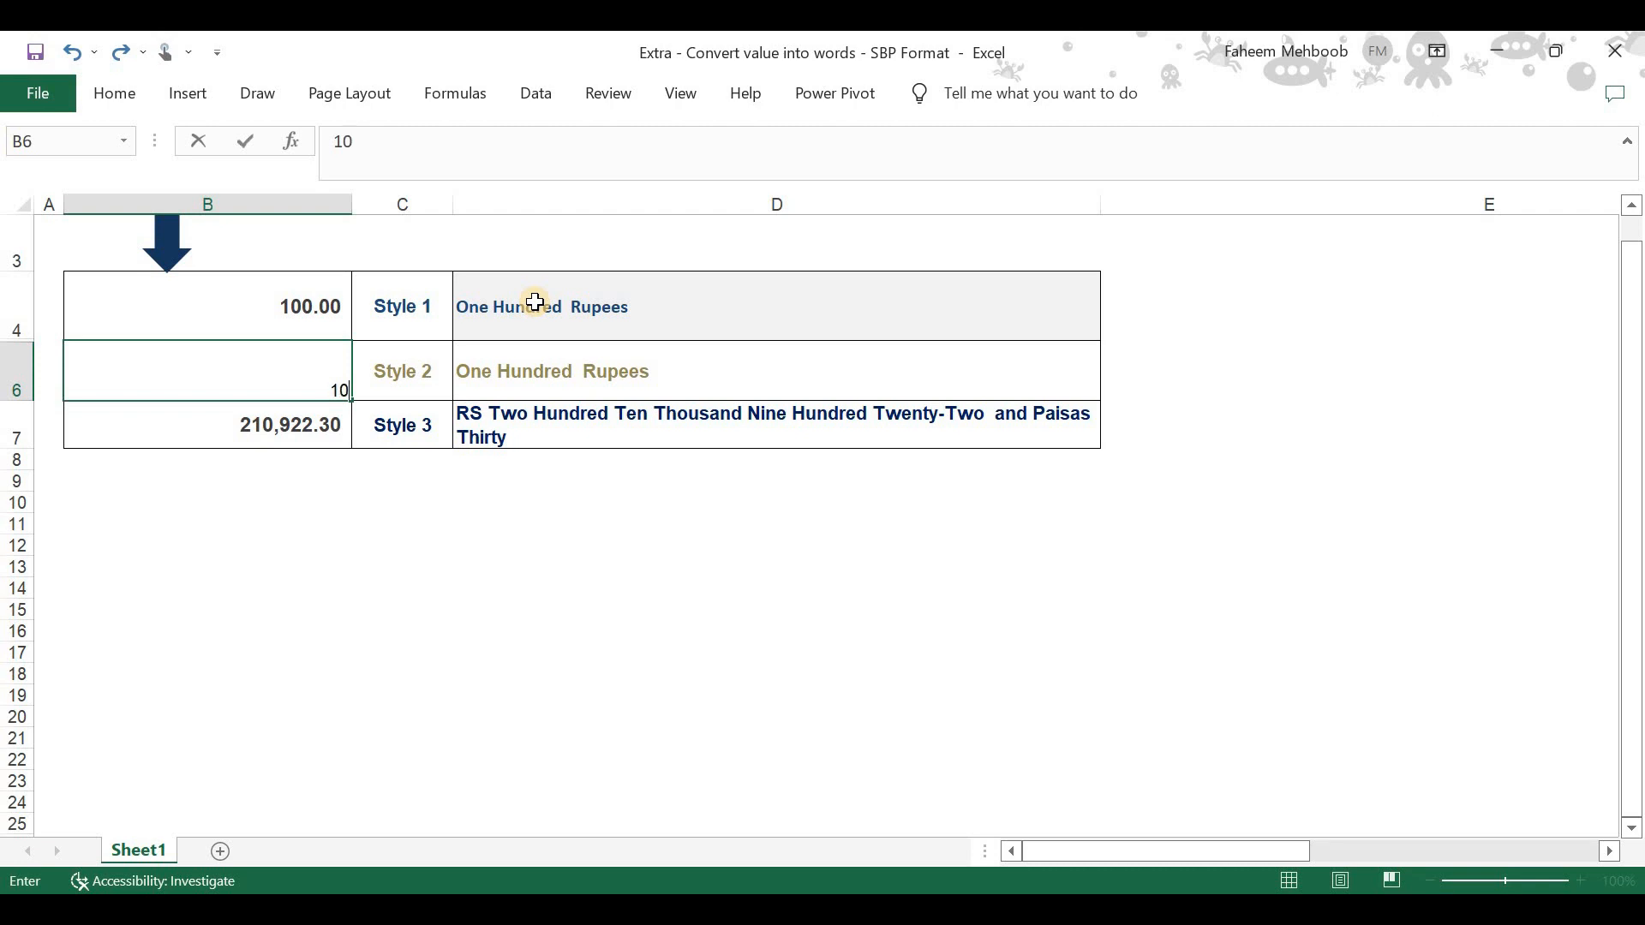
# - Enter 100.1 as the Style 2 amount in B6 and 100 as the Style 3 amount in B7
pyautogui.press('Return')
pyautogui.press('Up')
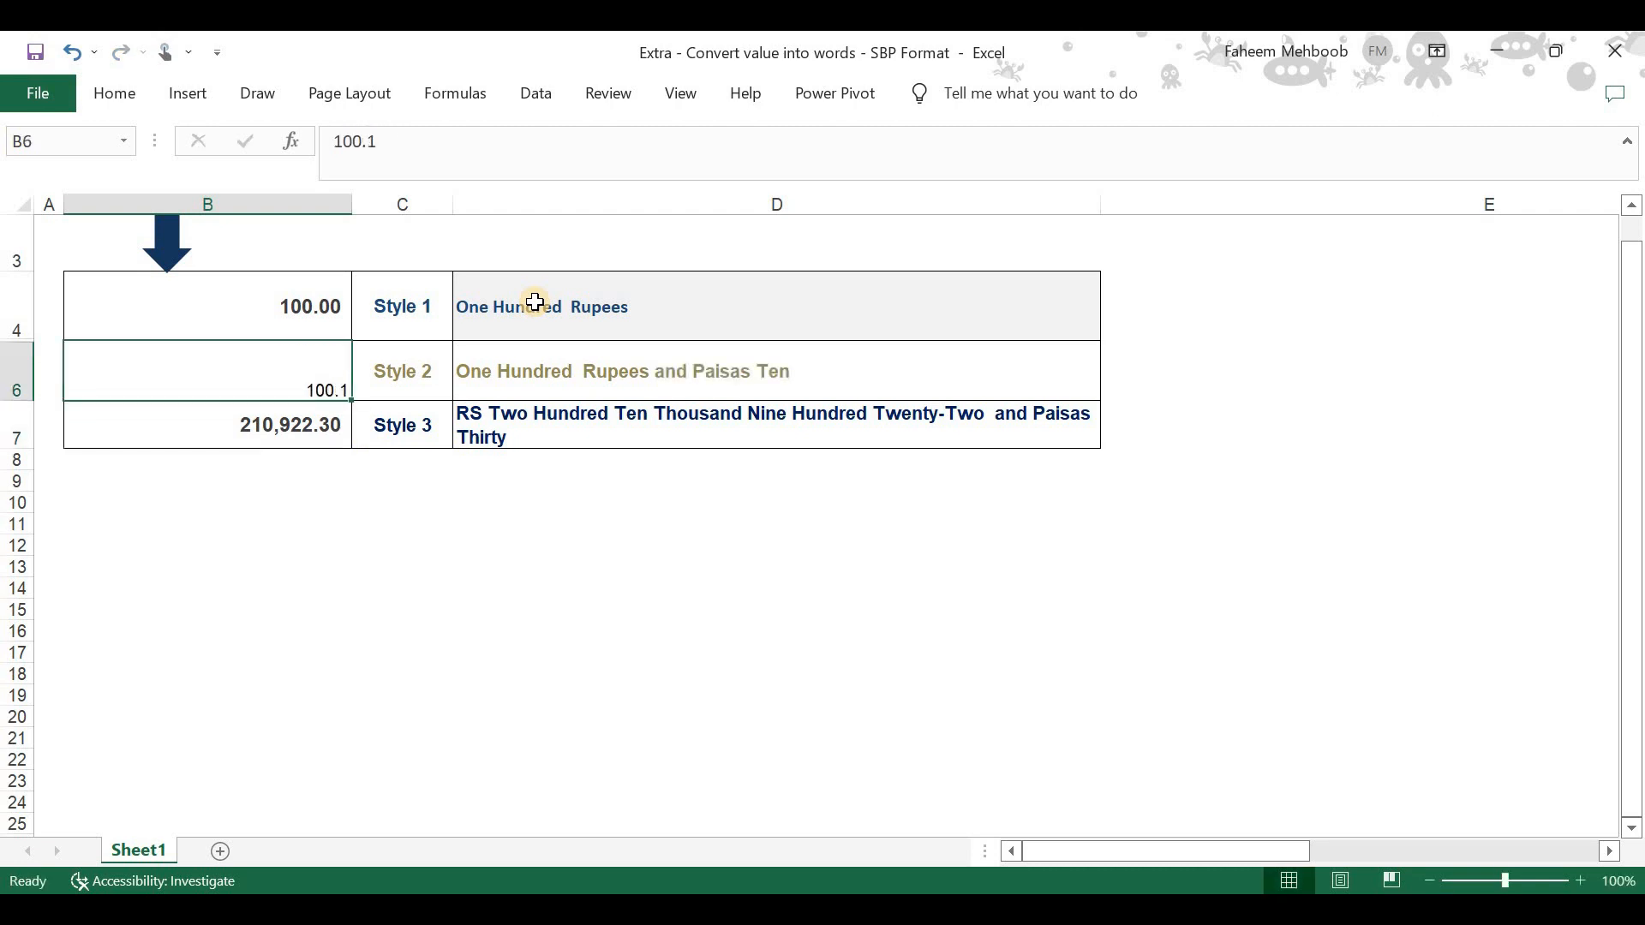
pyautogui.press('Down')
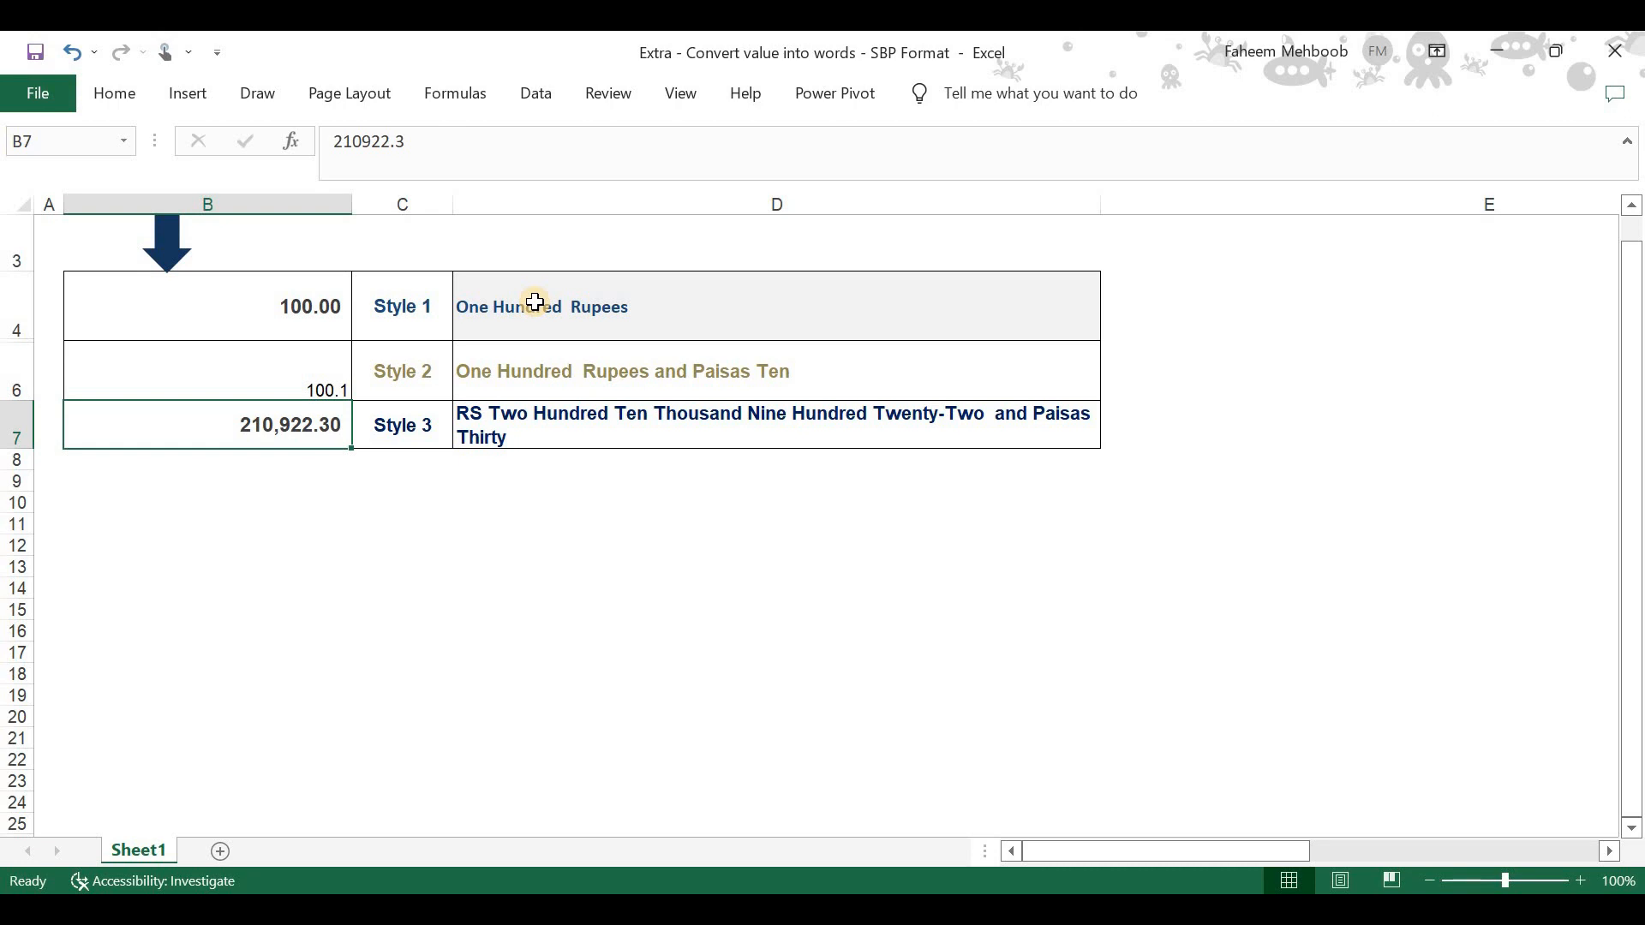
pyautogui.write('100')
pyautogui.press('Return')
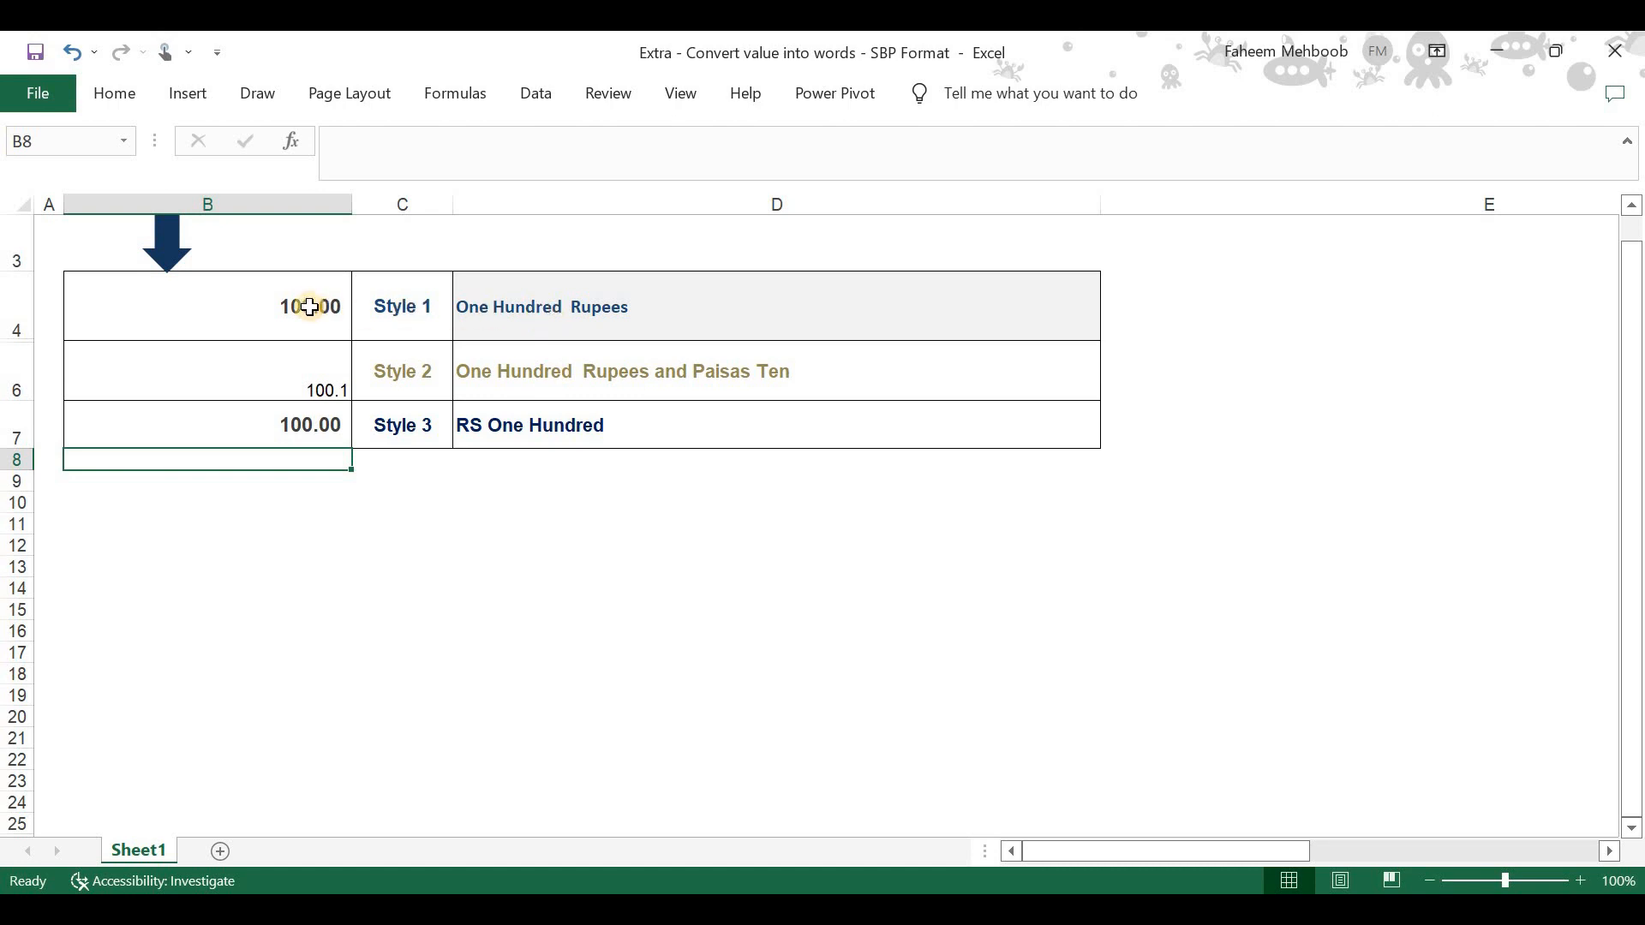
pyautogui.moveTo(309, 307); pyautogui.dragTo(308, 424)
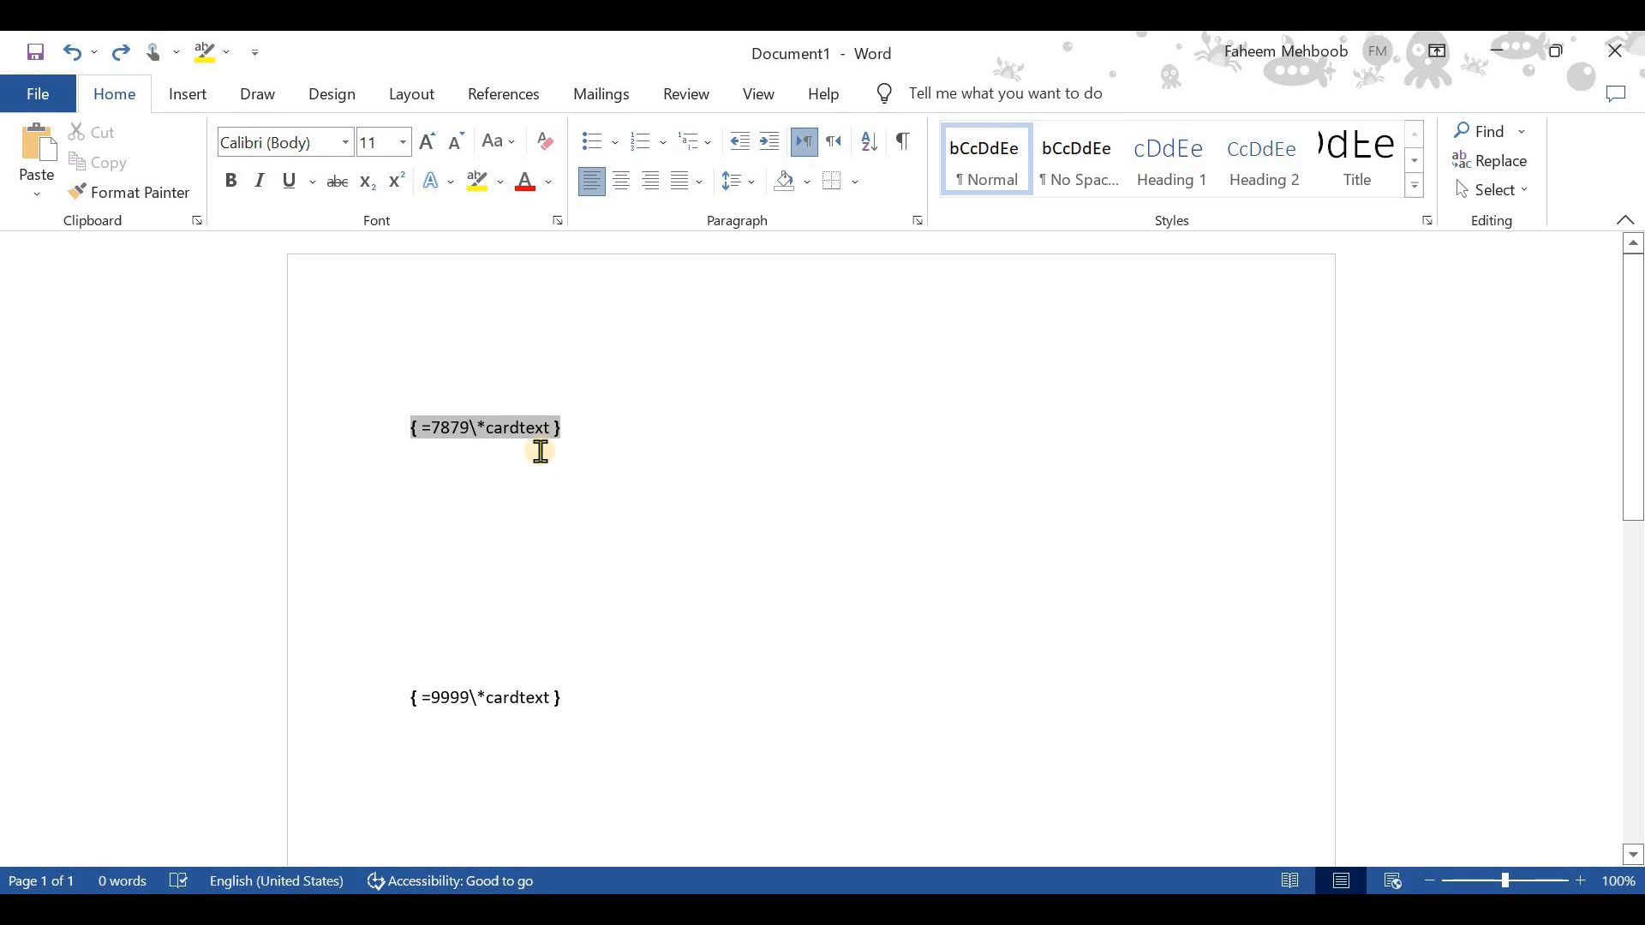
# - In the Word document, replace the first cardtext field with the plain number 7879
pyautogui.click(460, 429)
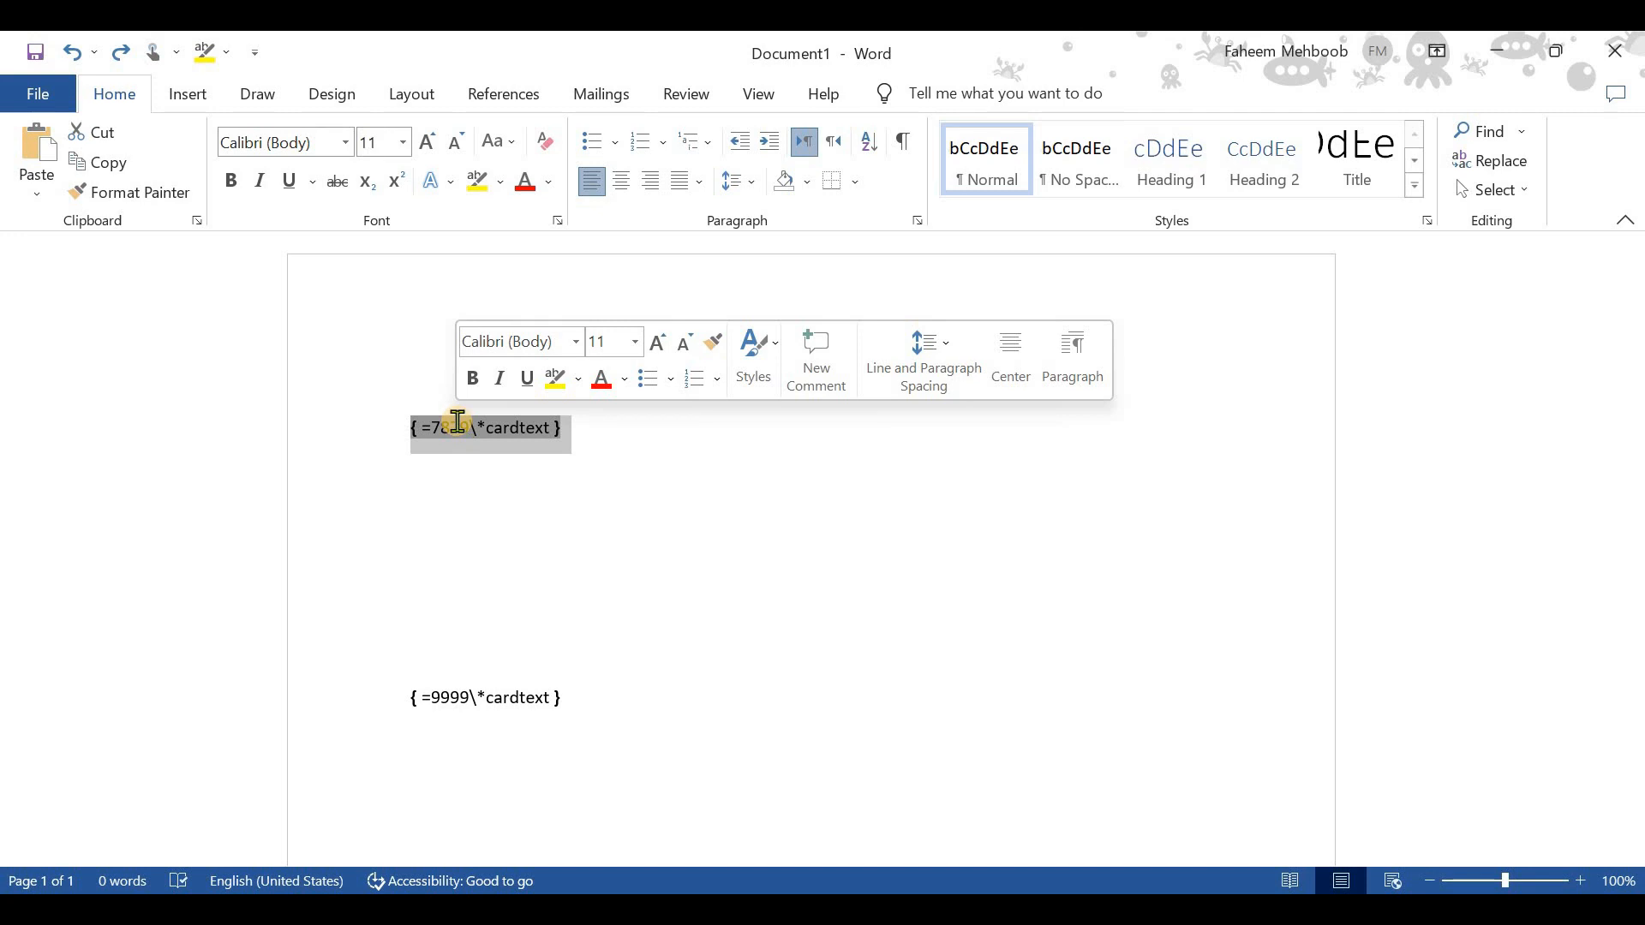
pyautogui.press('Delete')
pyautogui.write('7879')
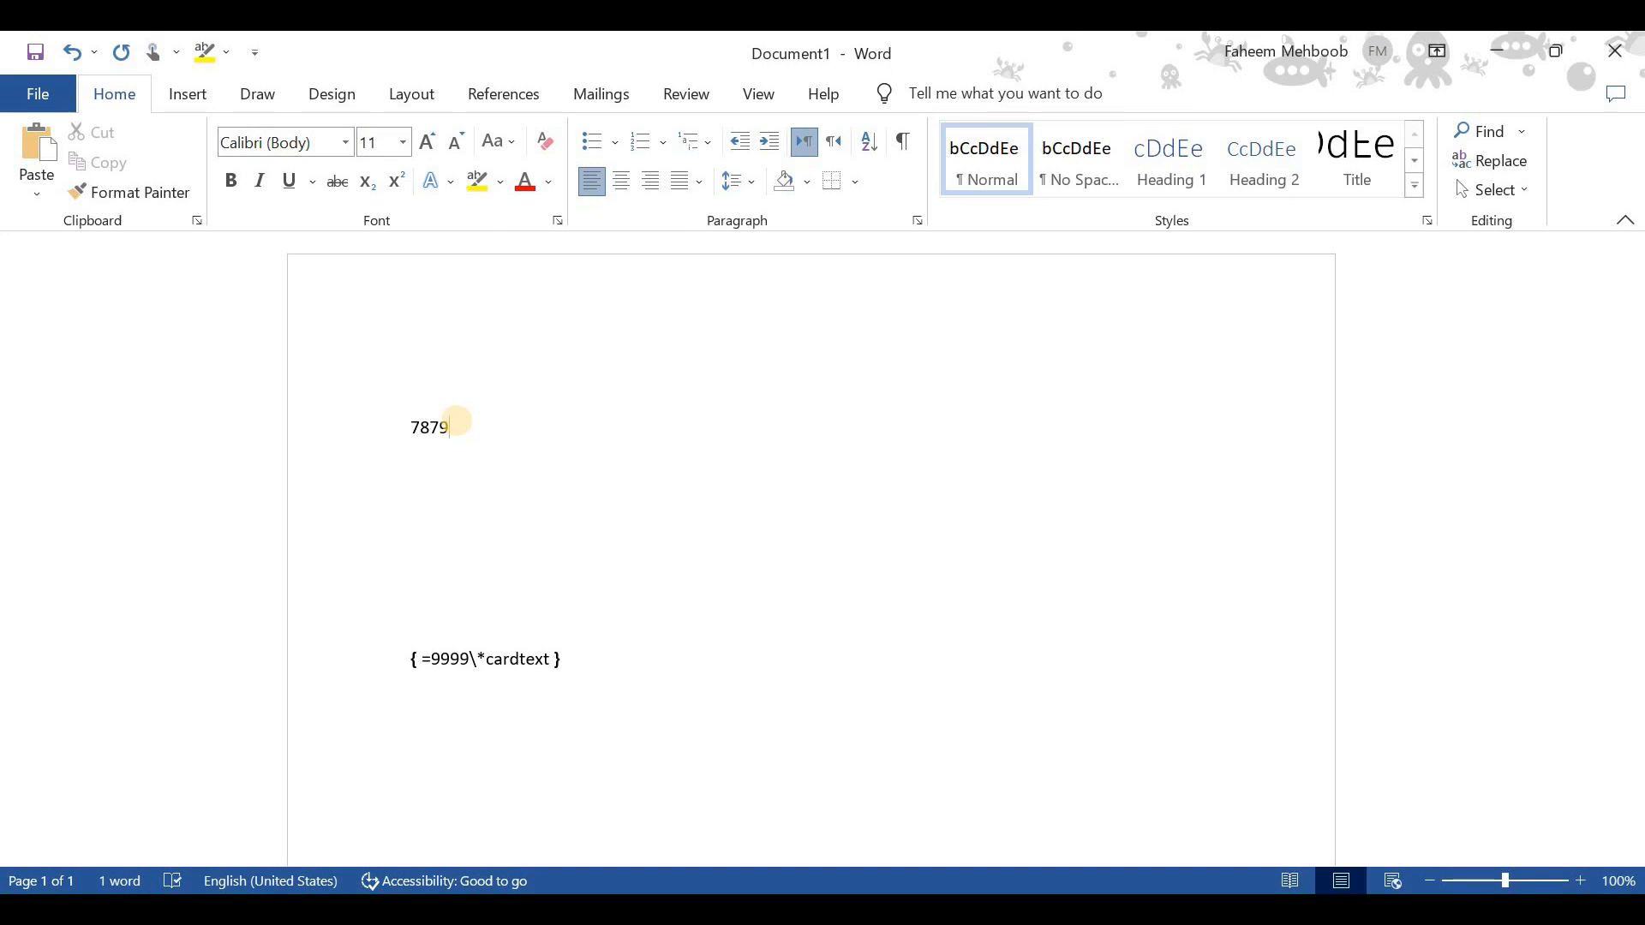
# - Try to wrap the number 7879 in field braces and tidy the code onto one line
pyautogui.hotkey('shift', 'Left')
pyautogui.hotkey('shift', 'Left')
pyautogui.hotkey('shift', 'Left')
pyautogui.hotkey('shift', 'Left')
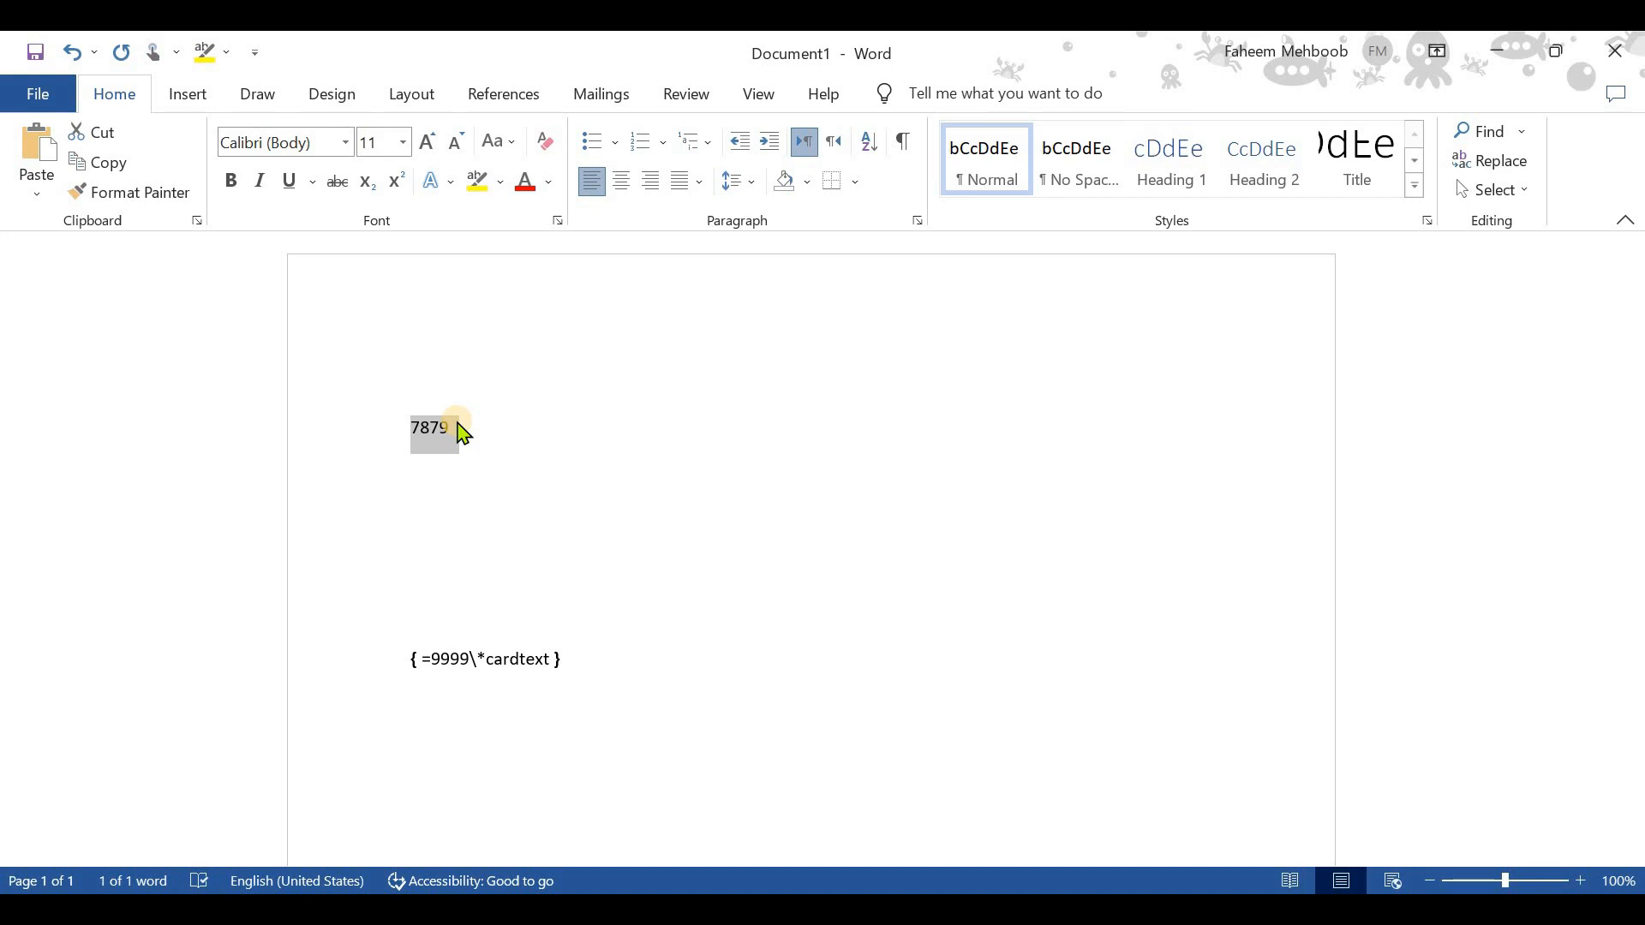
pyautogui.hotkey('ctrl', 'F9')
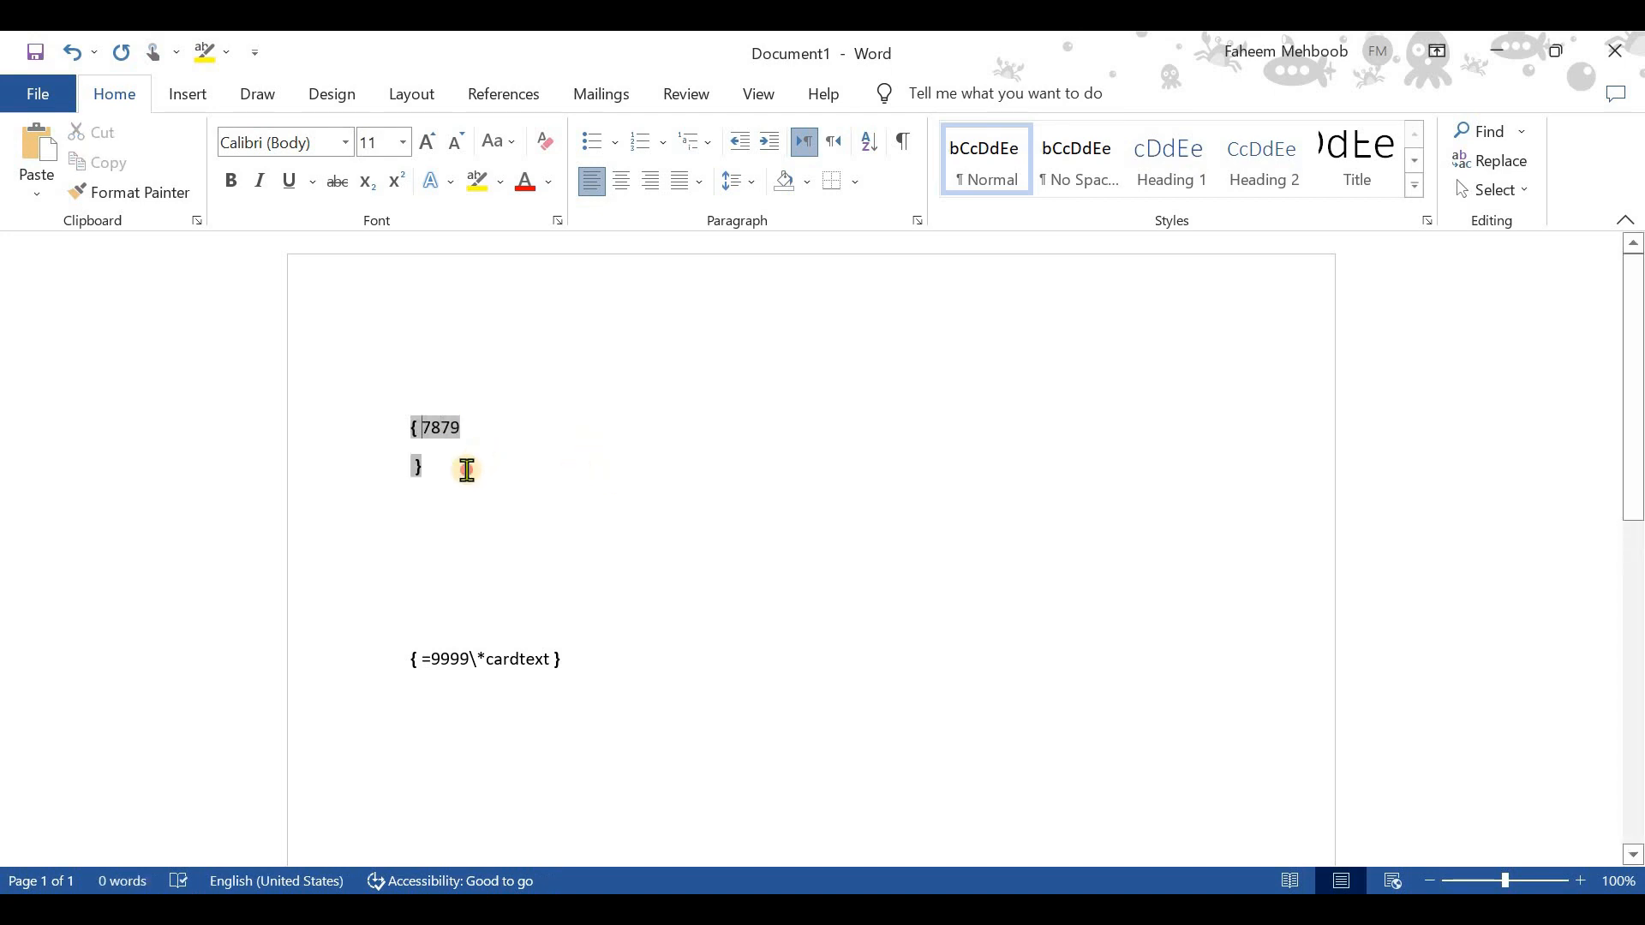
pyautogui.moveTo(467, 470); pyautogui.dragTo(457, 454)
pyautogui.click(435, 452)
# - Replace the faulty 78979 field with the plain number 7879
pyautogui.hotkey('ctrl', 'a')
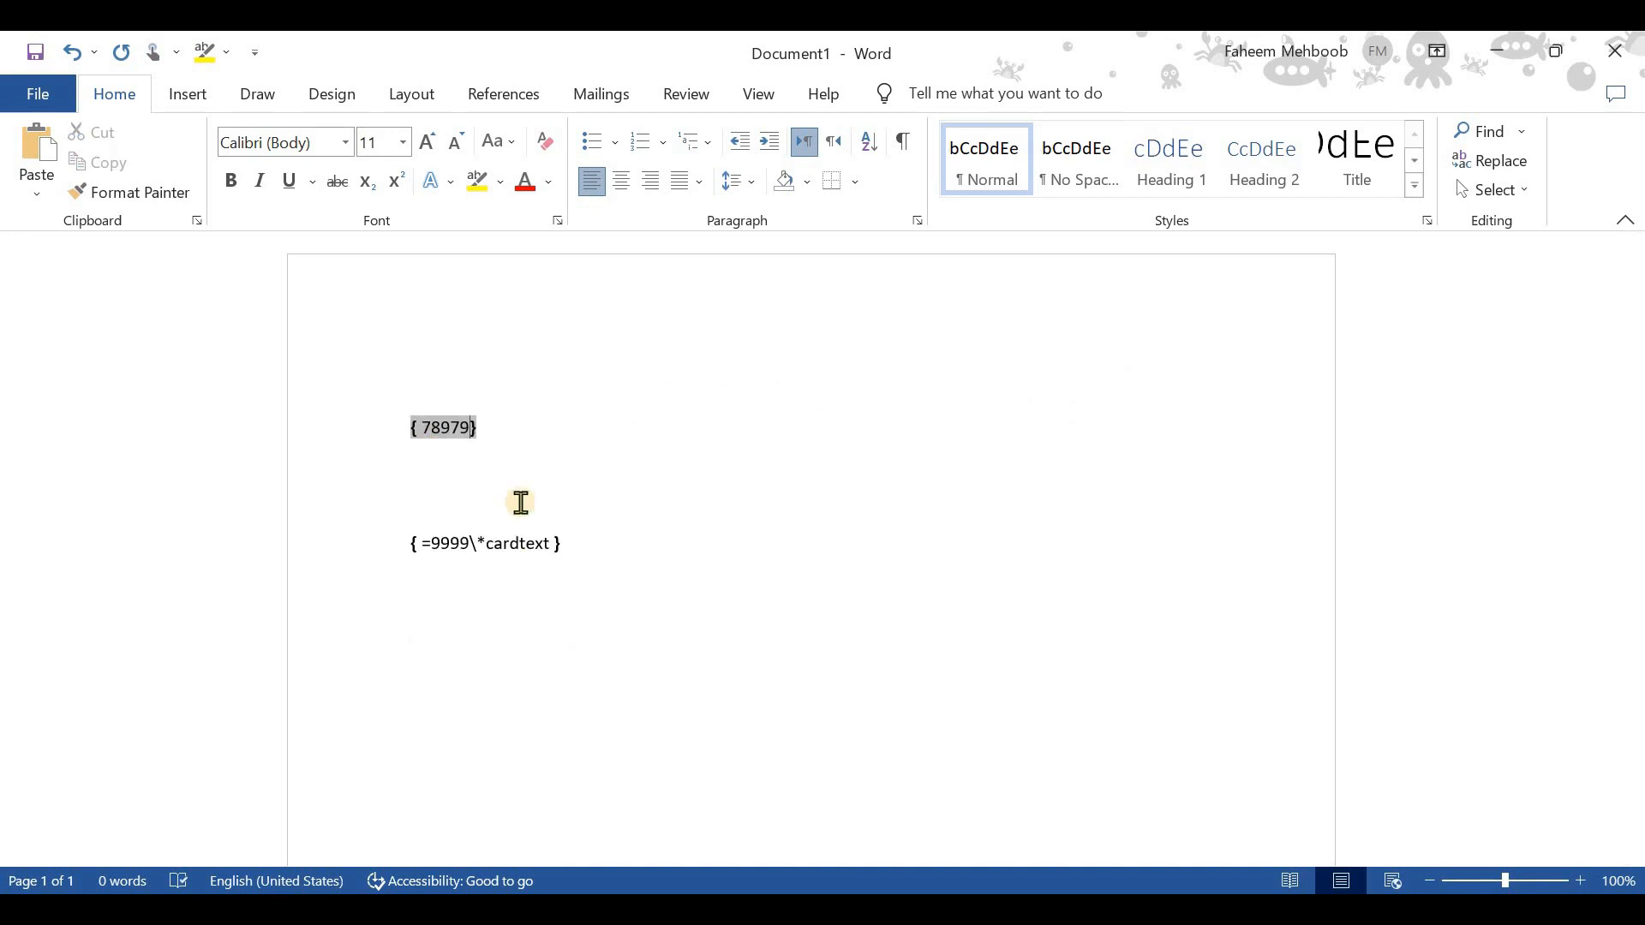
pyautogui.press('Right')
pyautogui.hotkey('shift', 'Left')
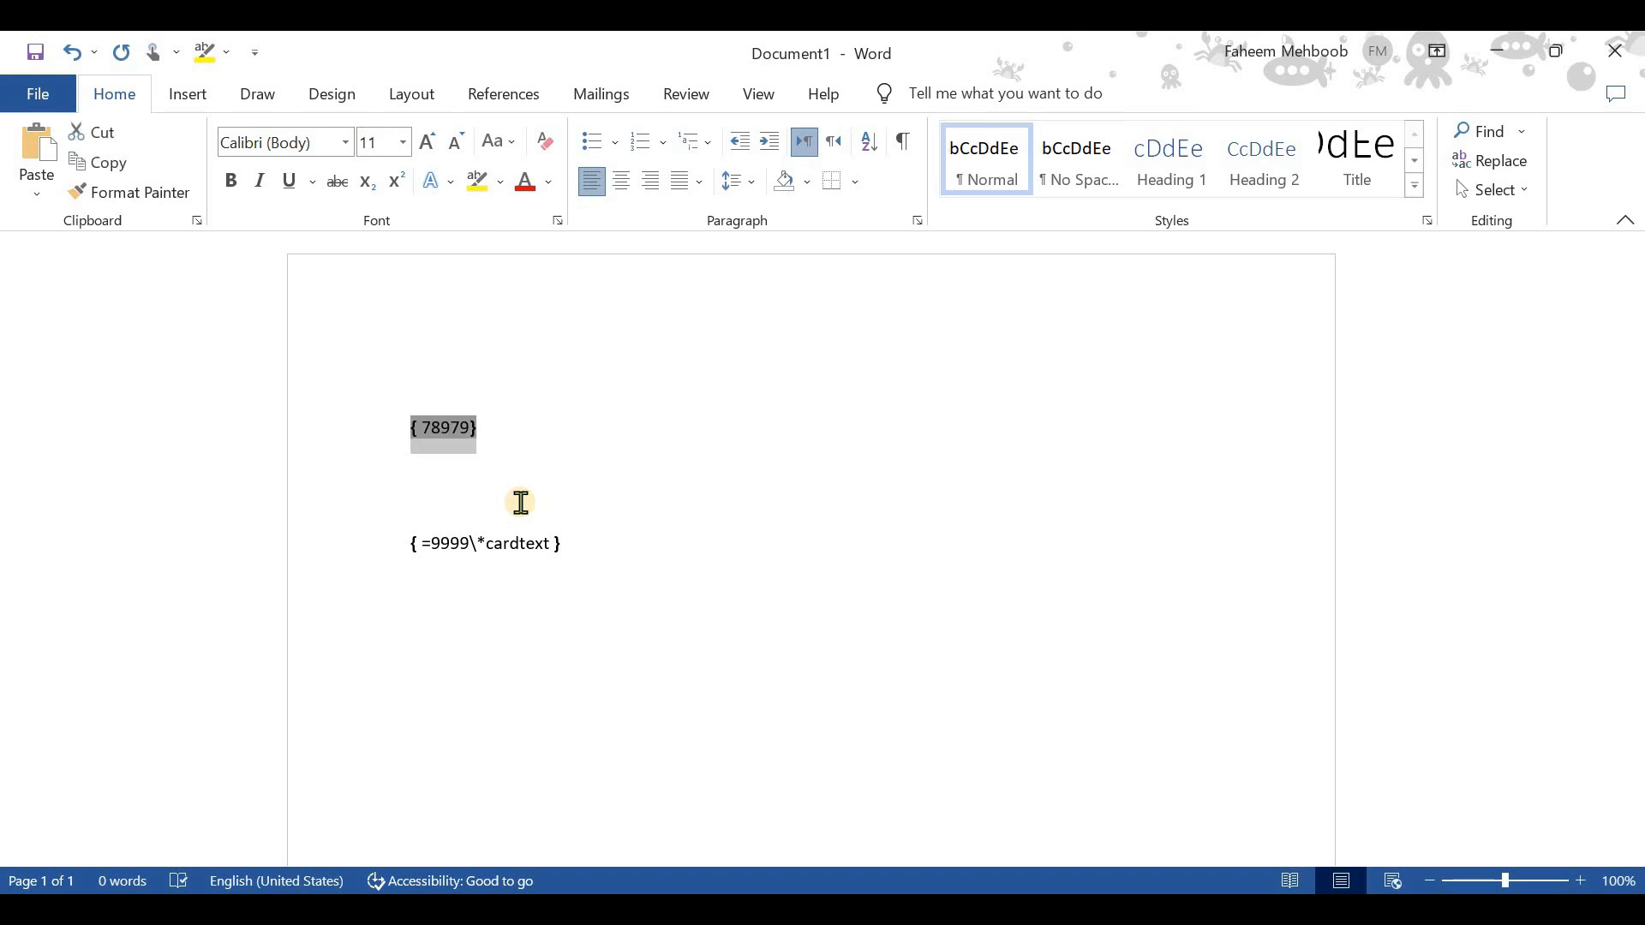
pyautogui.write('7879')
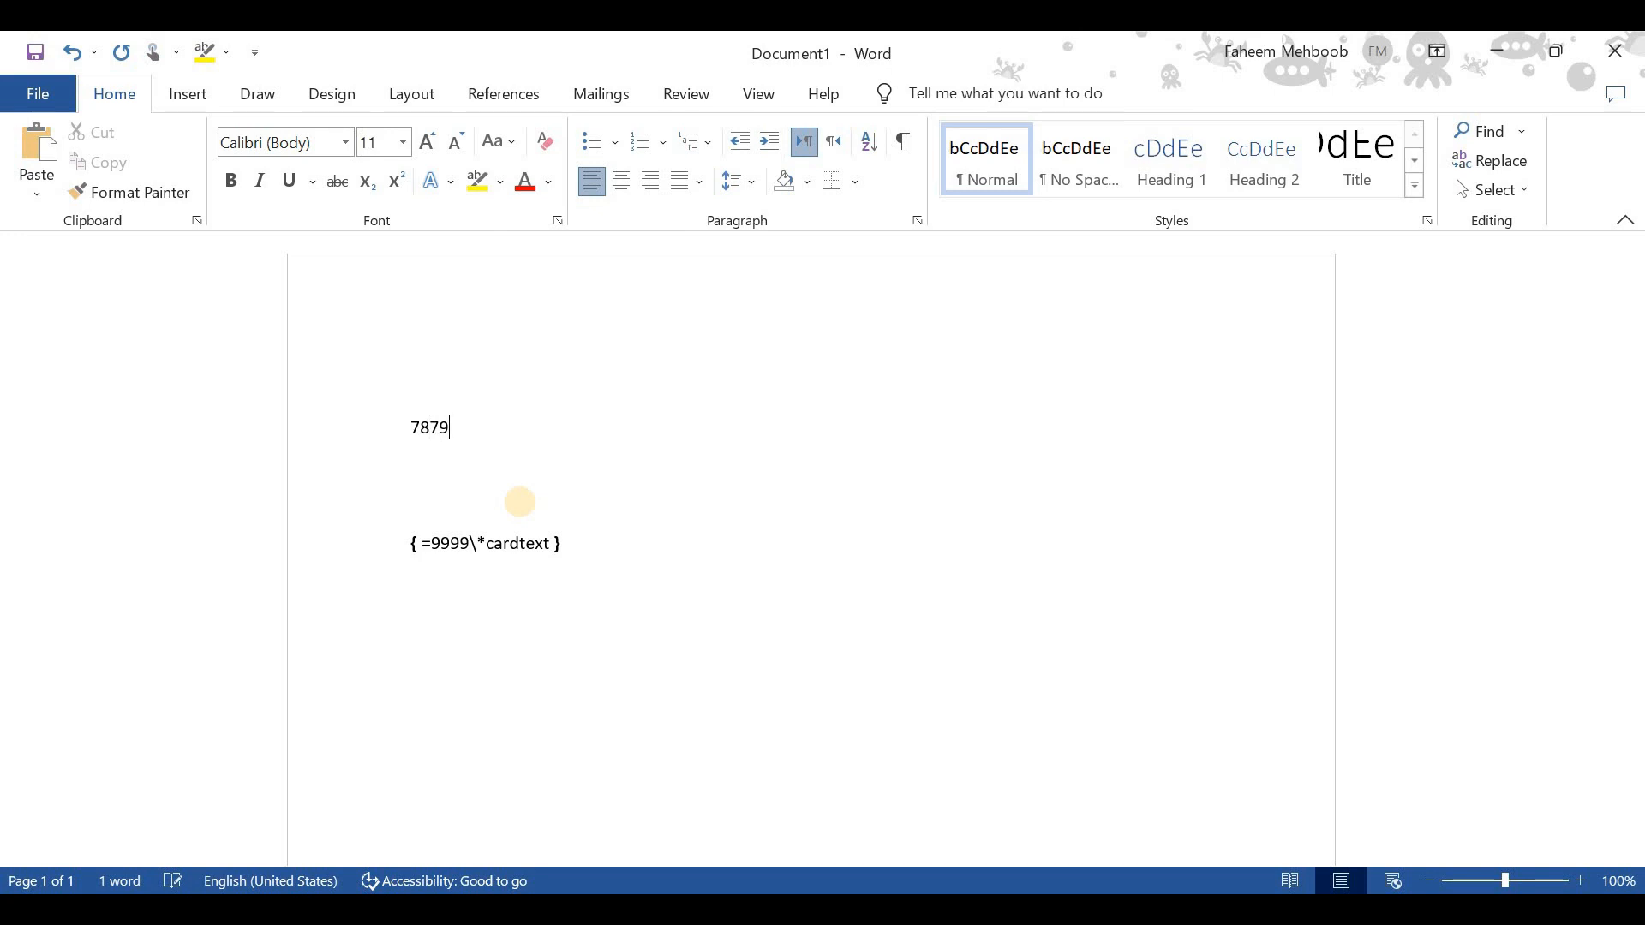
# - Insert field braces around the number 7879 and bring the closing brace up to the same line
pyautogui.press('Home')
pyautogui.hotkey('shift', 'Right')
pyautogui.hotkey('shift', 'Right')
pyautogui.hotkey('shift', 'Right')
pyautogui.hotkey('shift', 'Right')
pyautogui.hotkey('shift', 'Right')
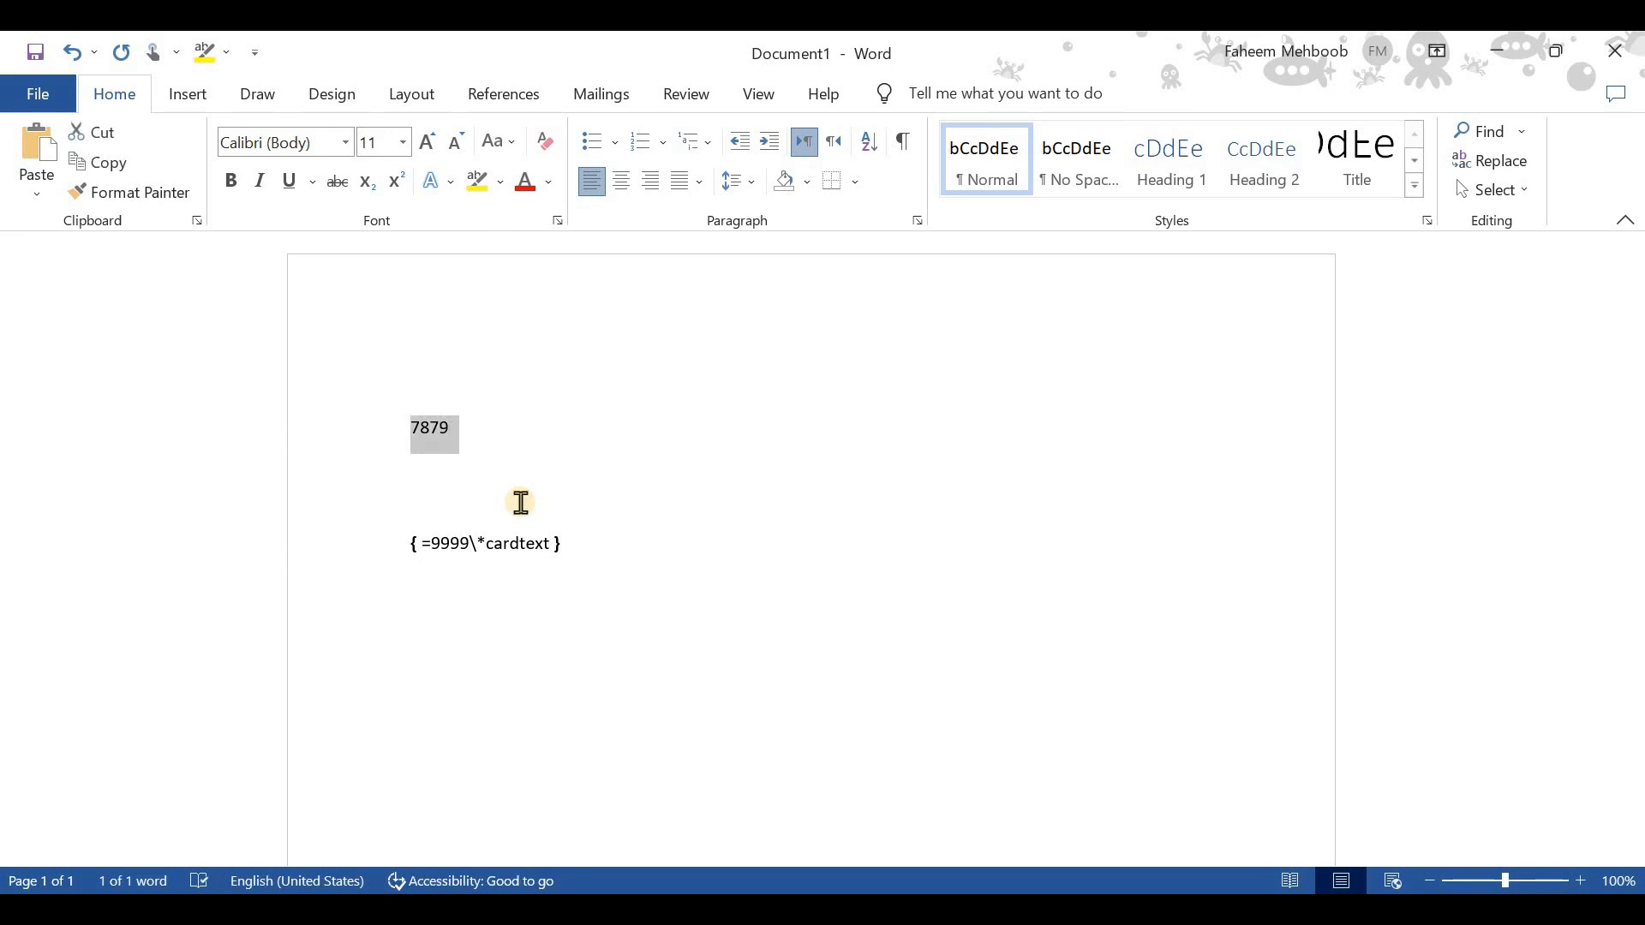
pyautogui.hotkey('ctrl', 'F9')
pyautogui.press('Down')
pyautogui.hotkey('shift', 'Right')
pyautogui.press('Left')
pyautogui.press('BackSpace')
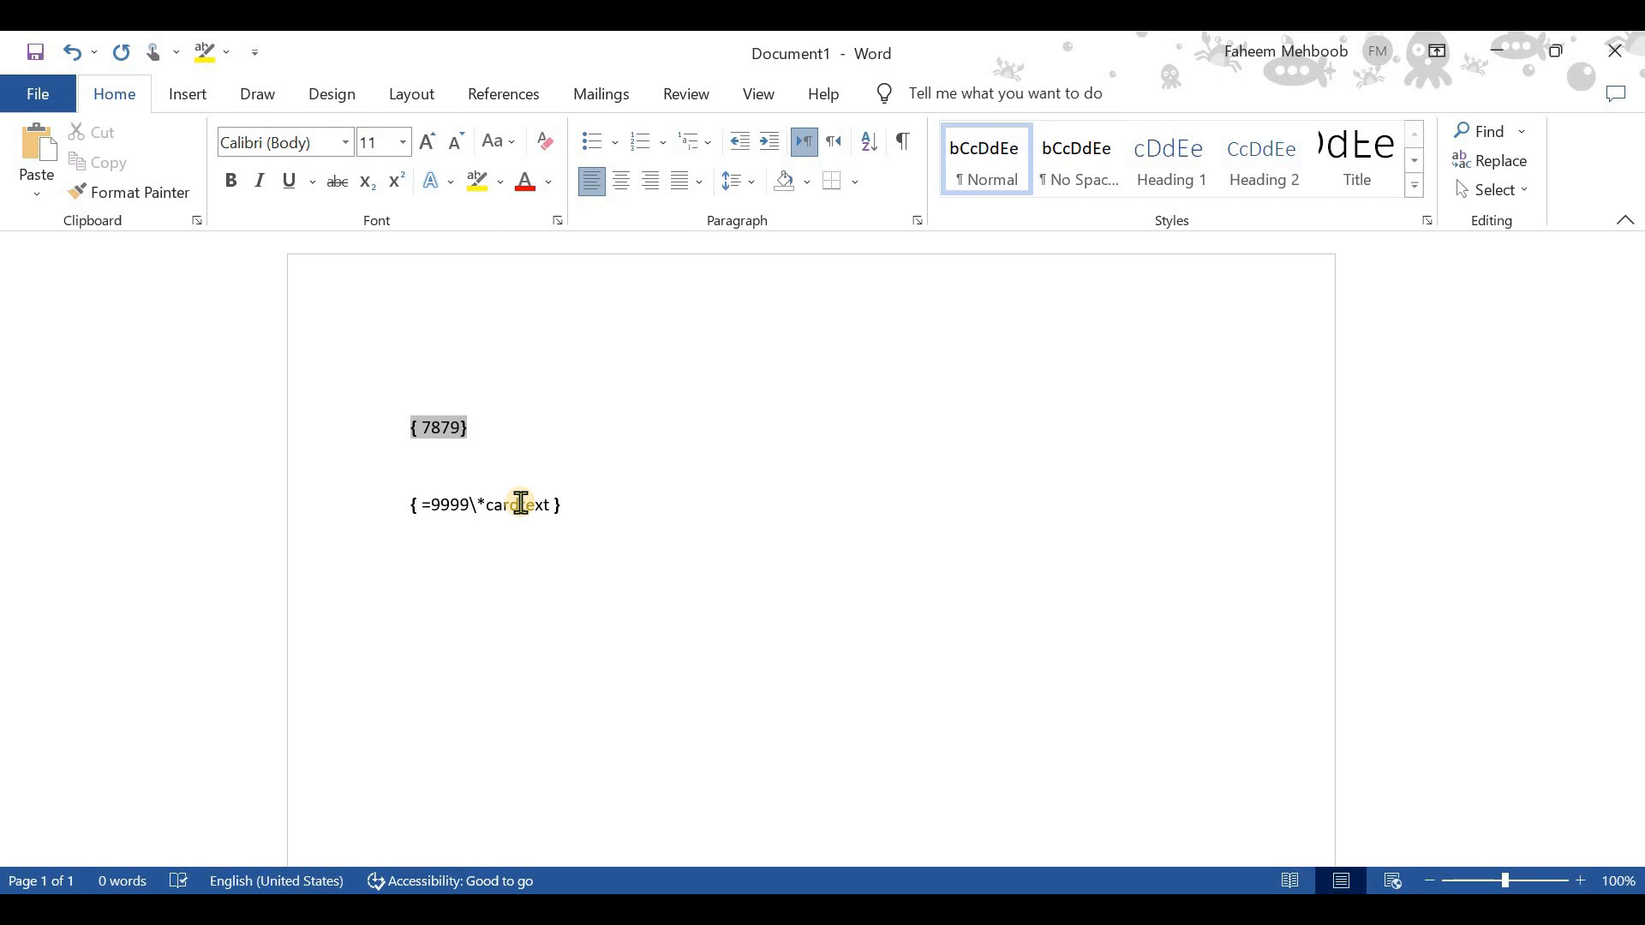
# - Complete the field code as =7879\*cardtext and update the field to convert it to words
pyautogui.press('BackSpace')
pyautogui.write('=')
pyautogui.write('\\')
pyautogui.write('*')
pyautogui.write('cardte')
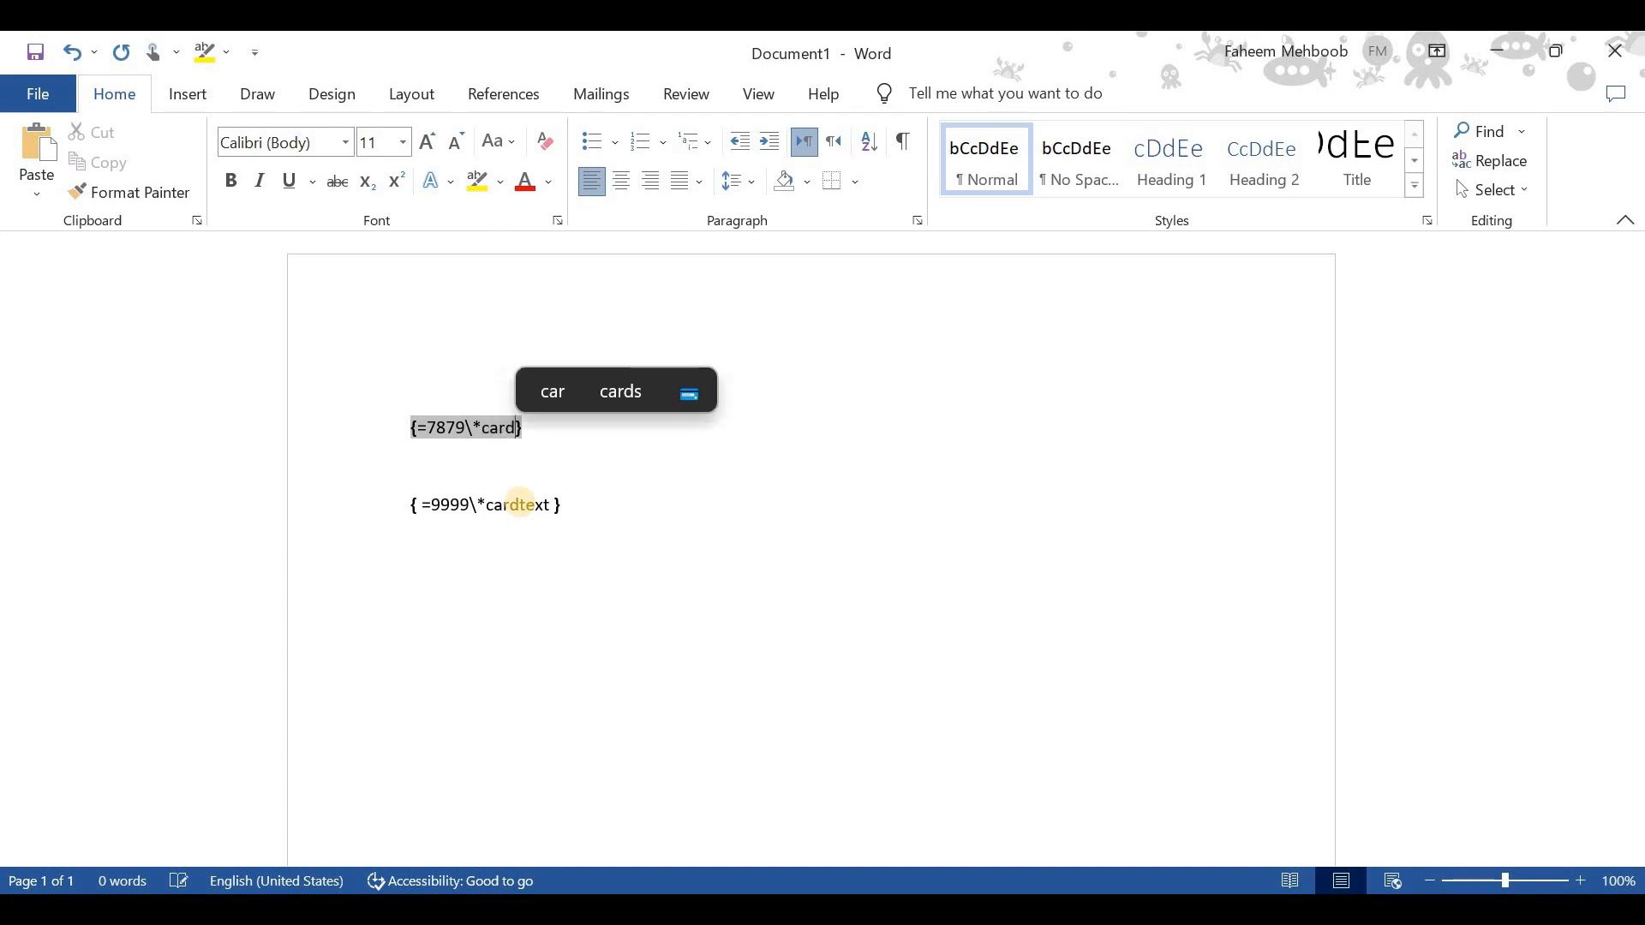
pyautogui.write('xt')
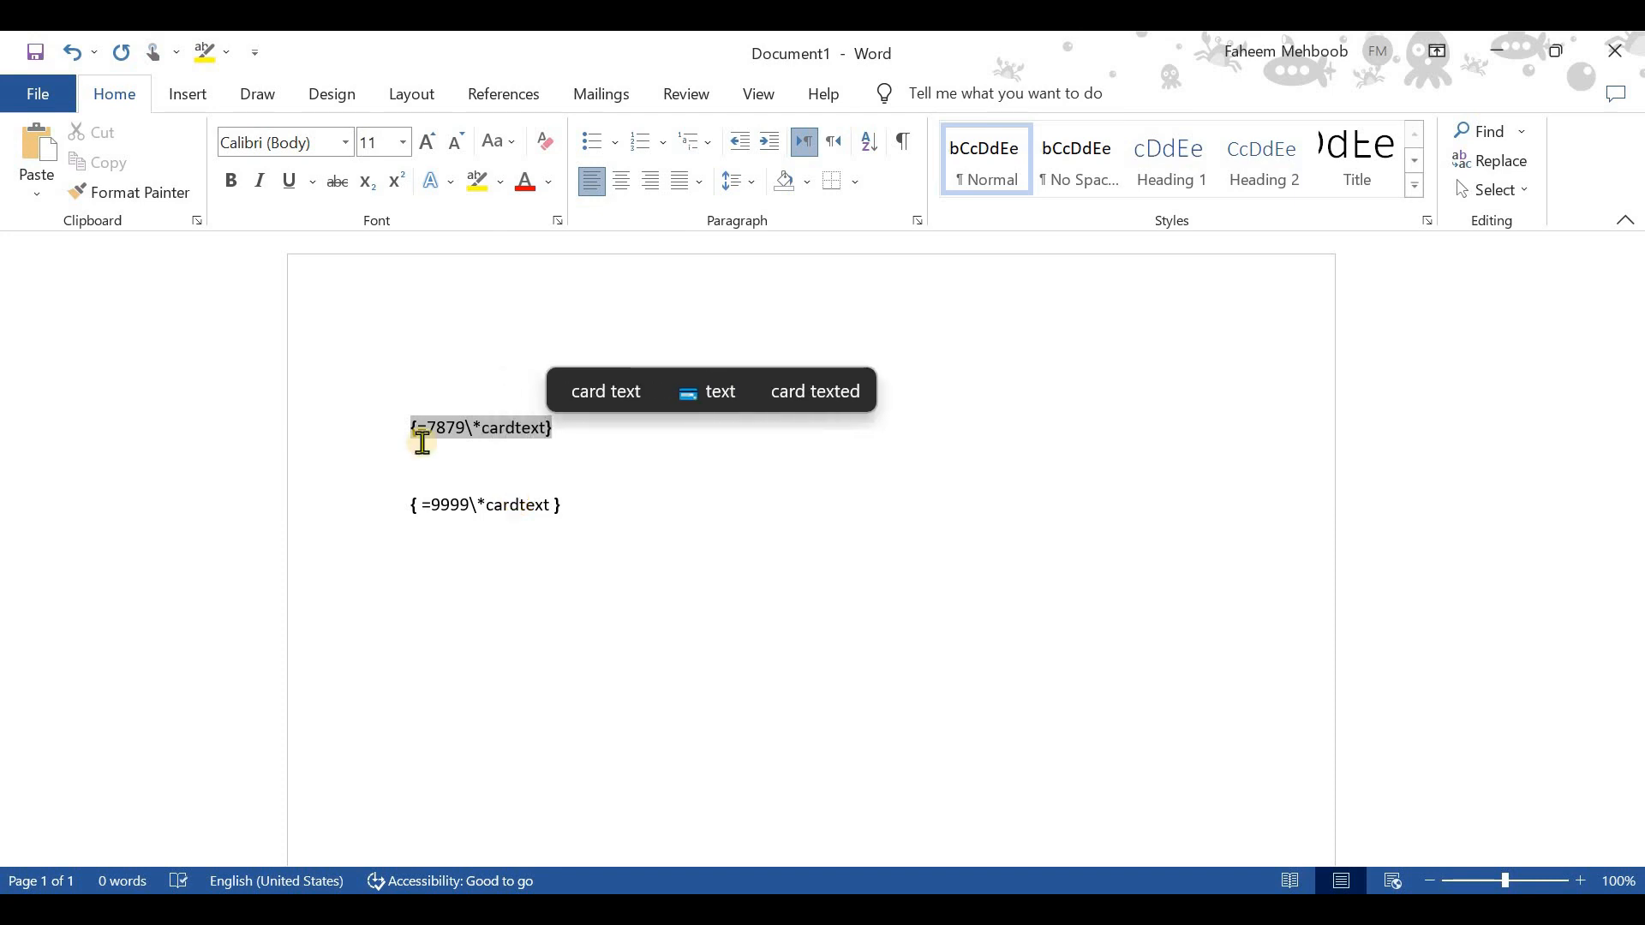
pyautogui.rightClick(502, 434)
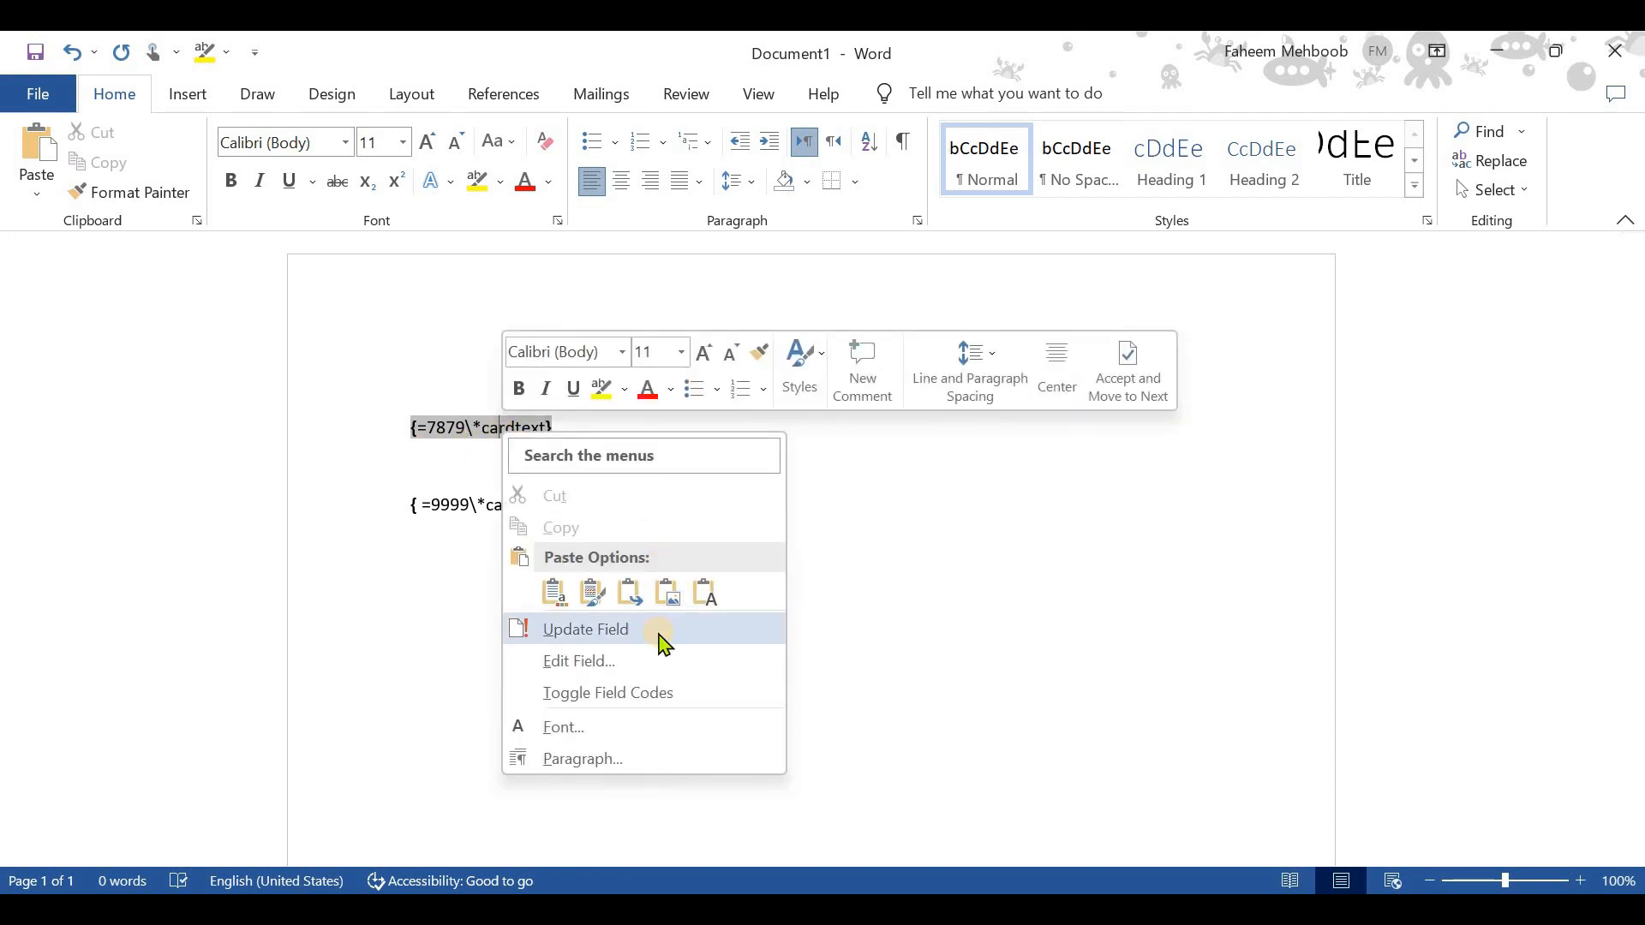
pyautogui.click(658, 632)
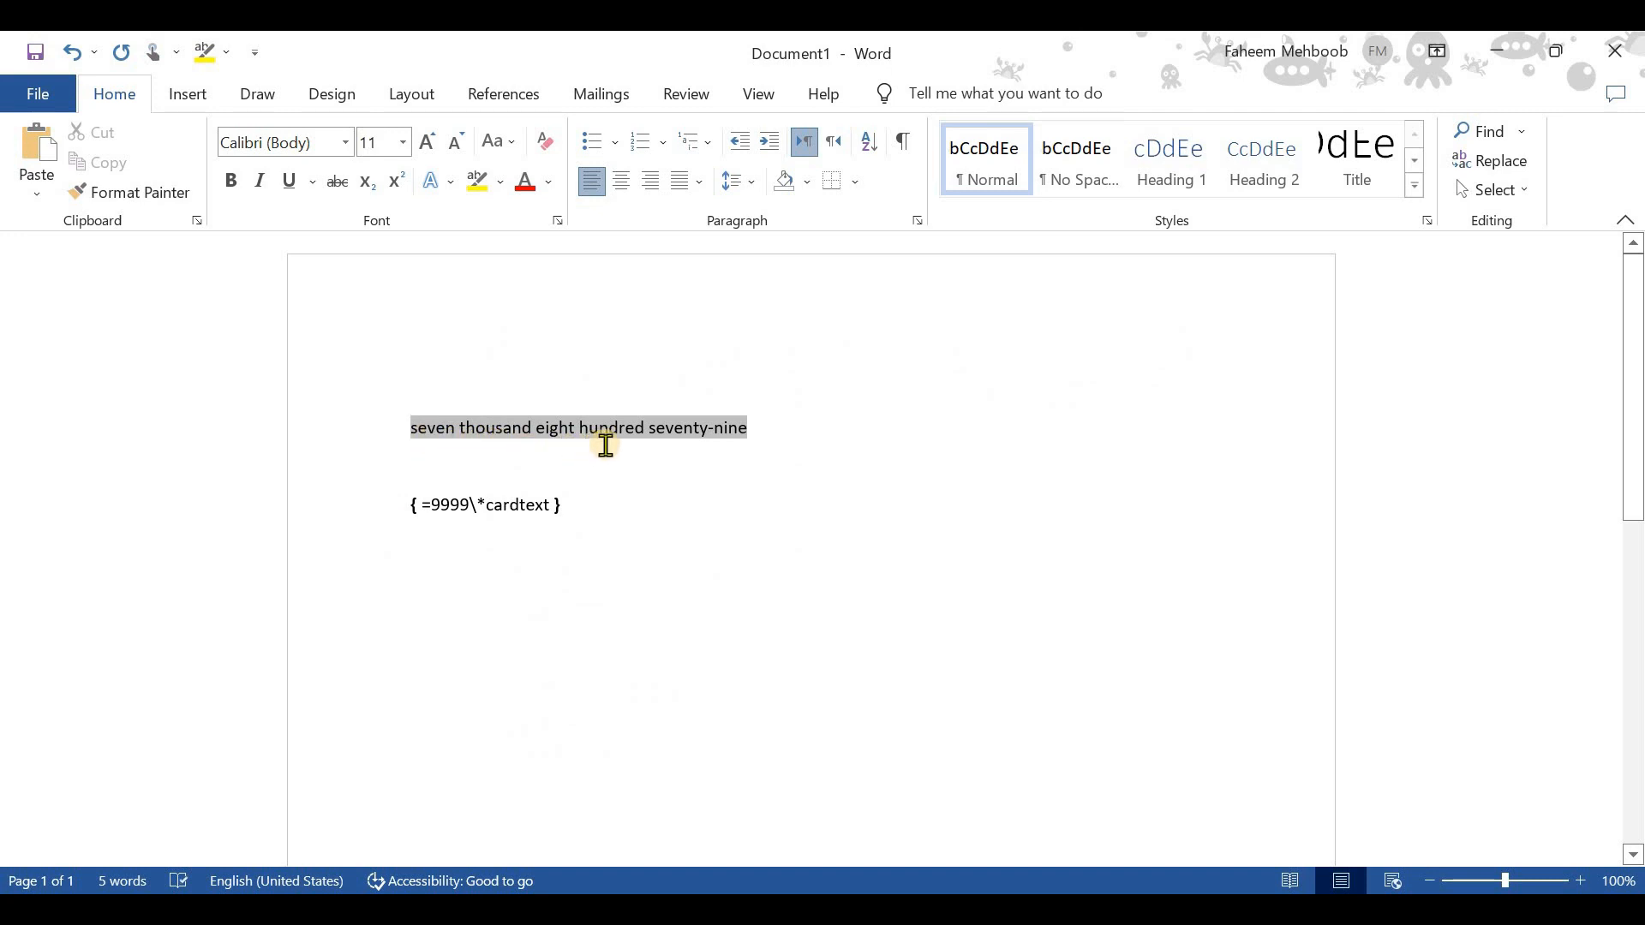
# - Undo and reapply the field update, and select the converted words
pyautogui.hotkey('ctrl', 'z')
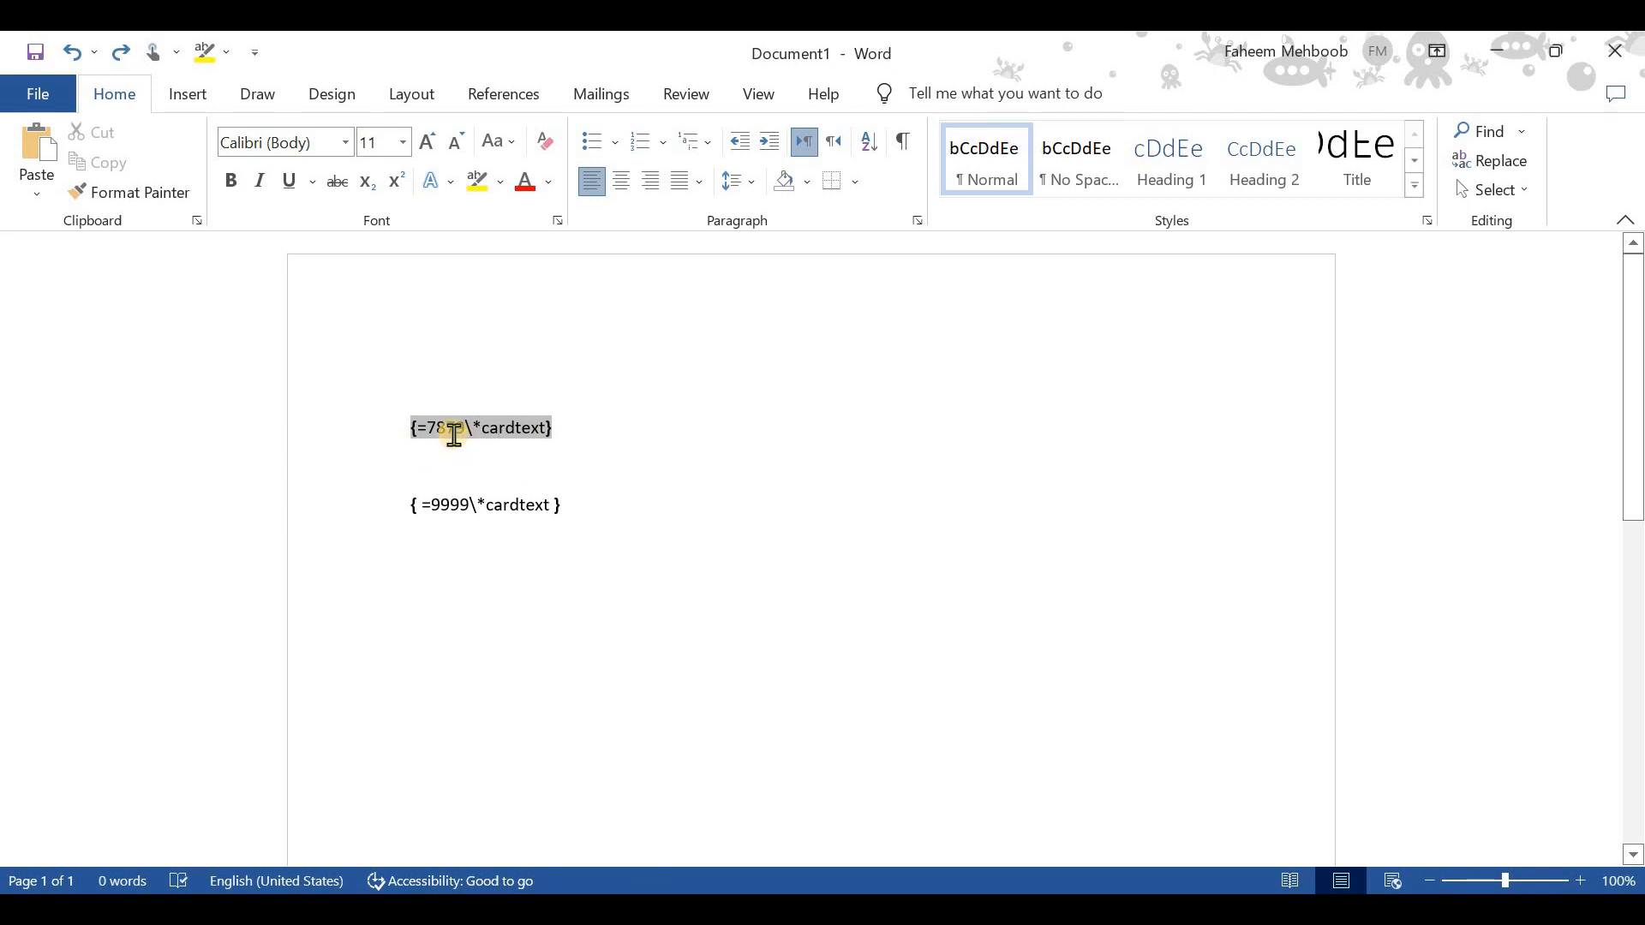
pyautogui.hotkey('ctrl', 'y')
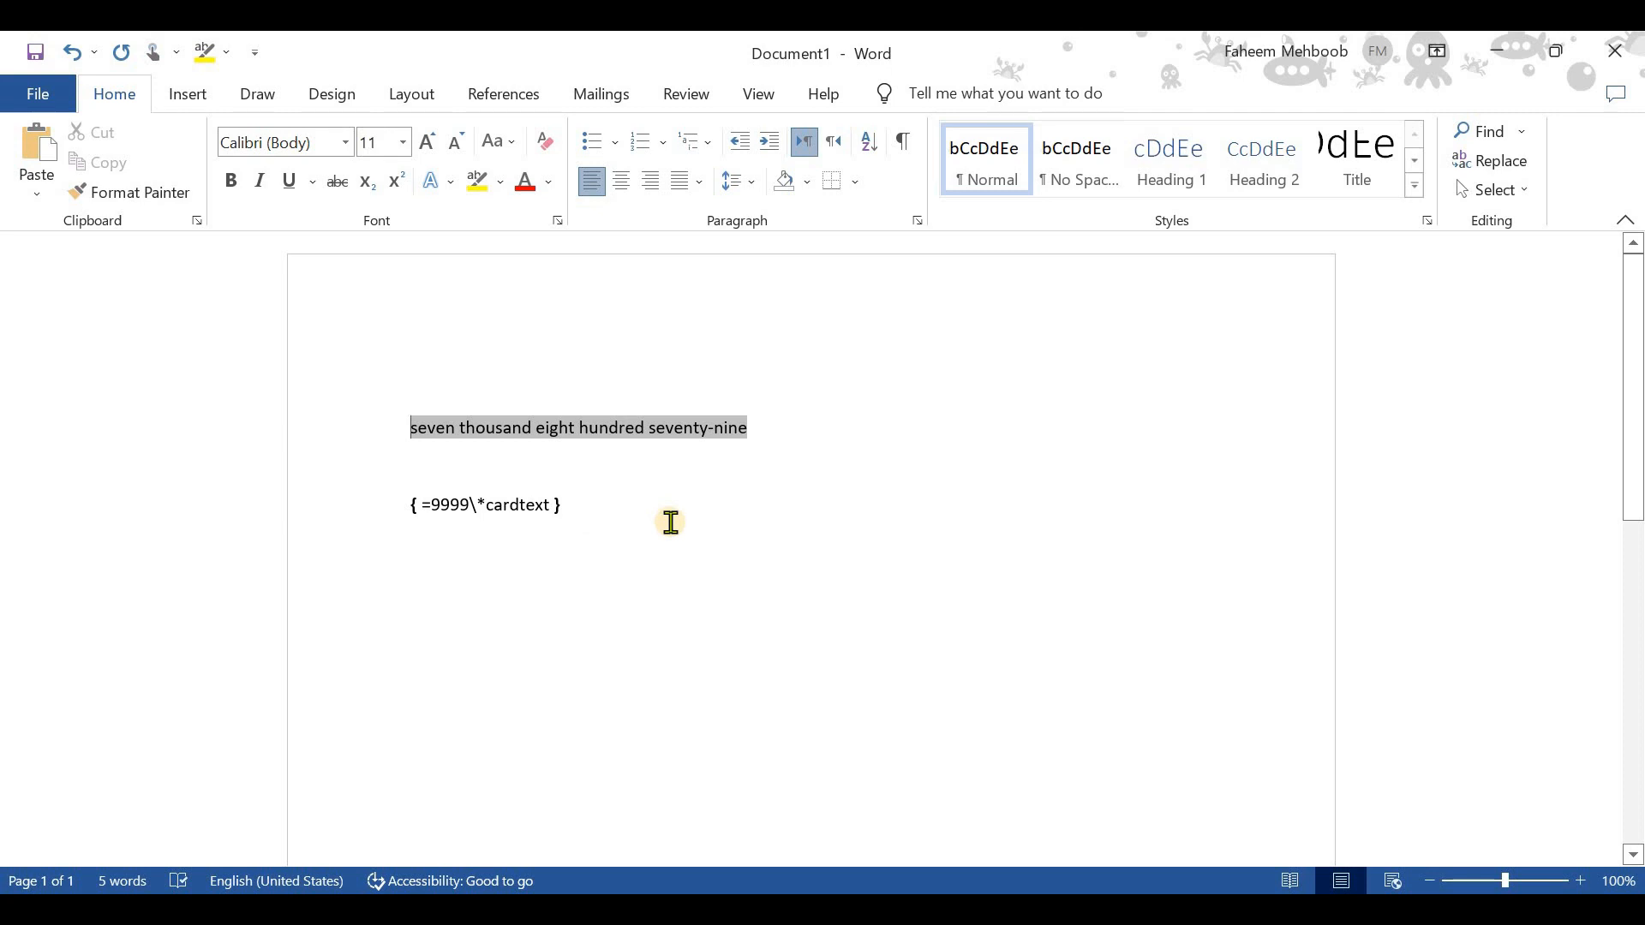
pyautogui.moveTo(671, 532); pyautogui.dragTo(644, 529)
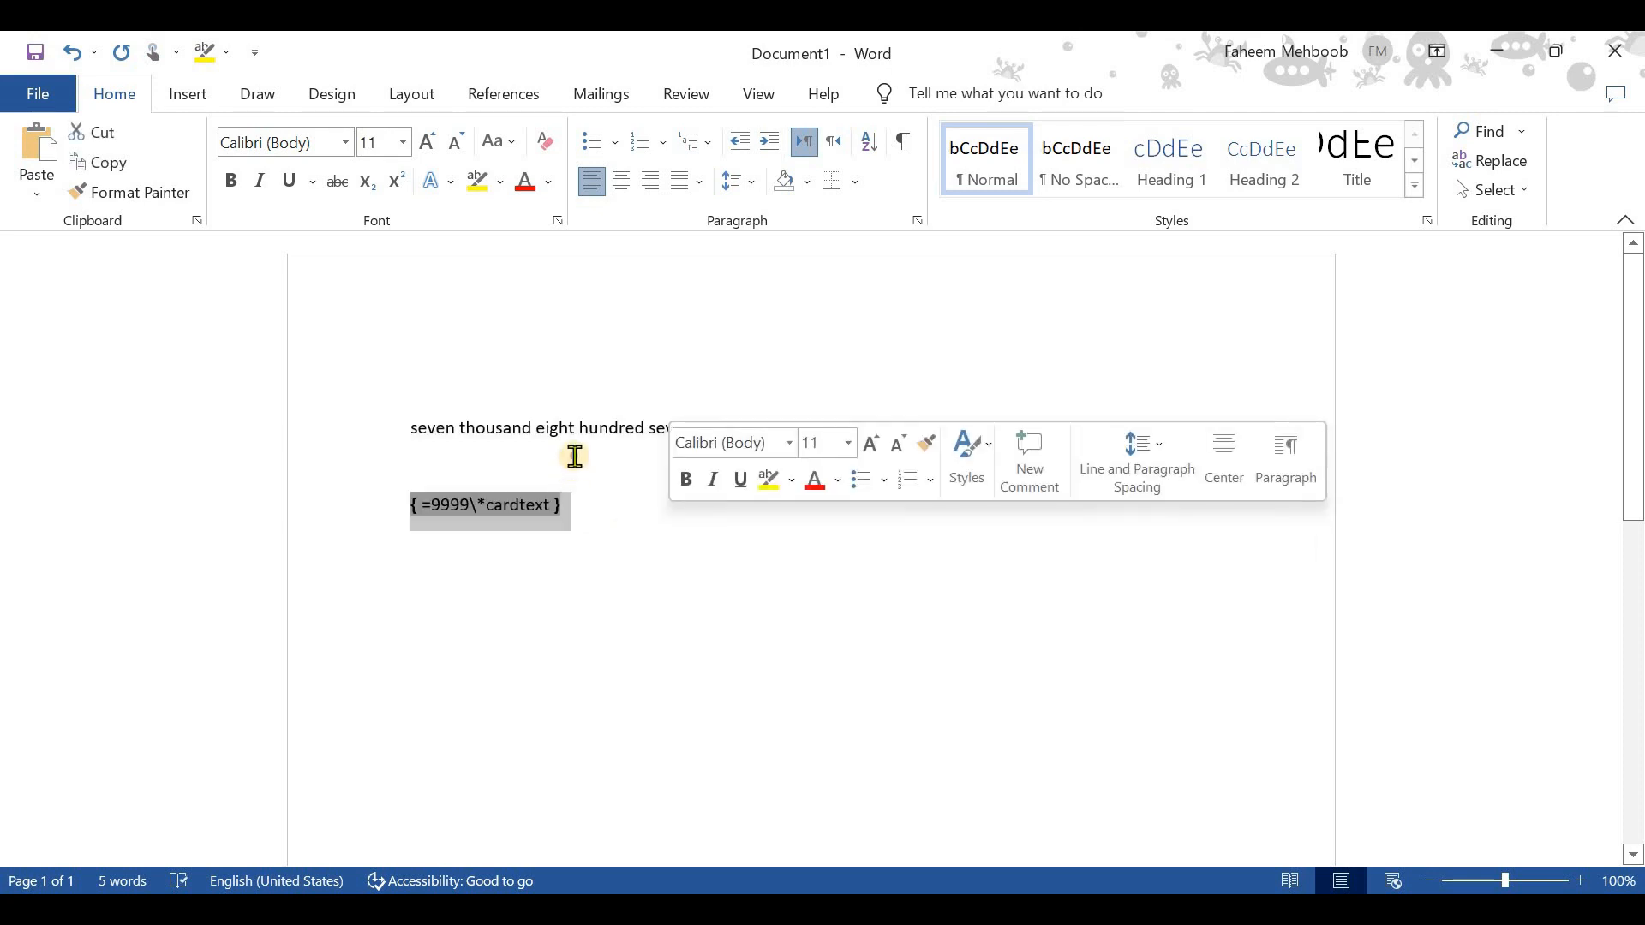
pyautogui.doubleClick(576, 467)
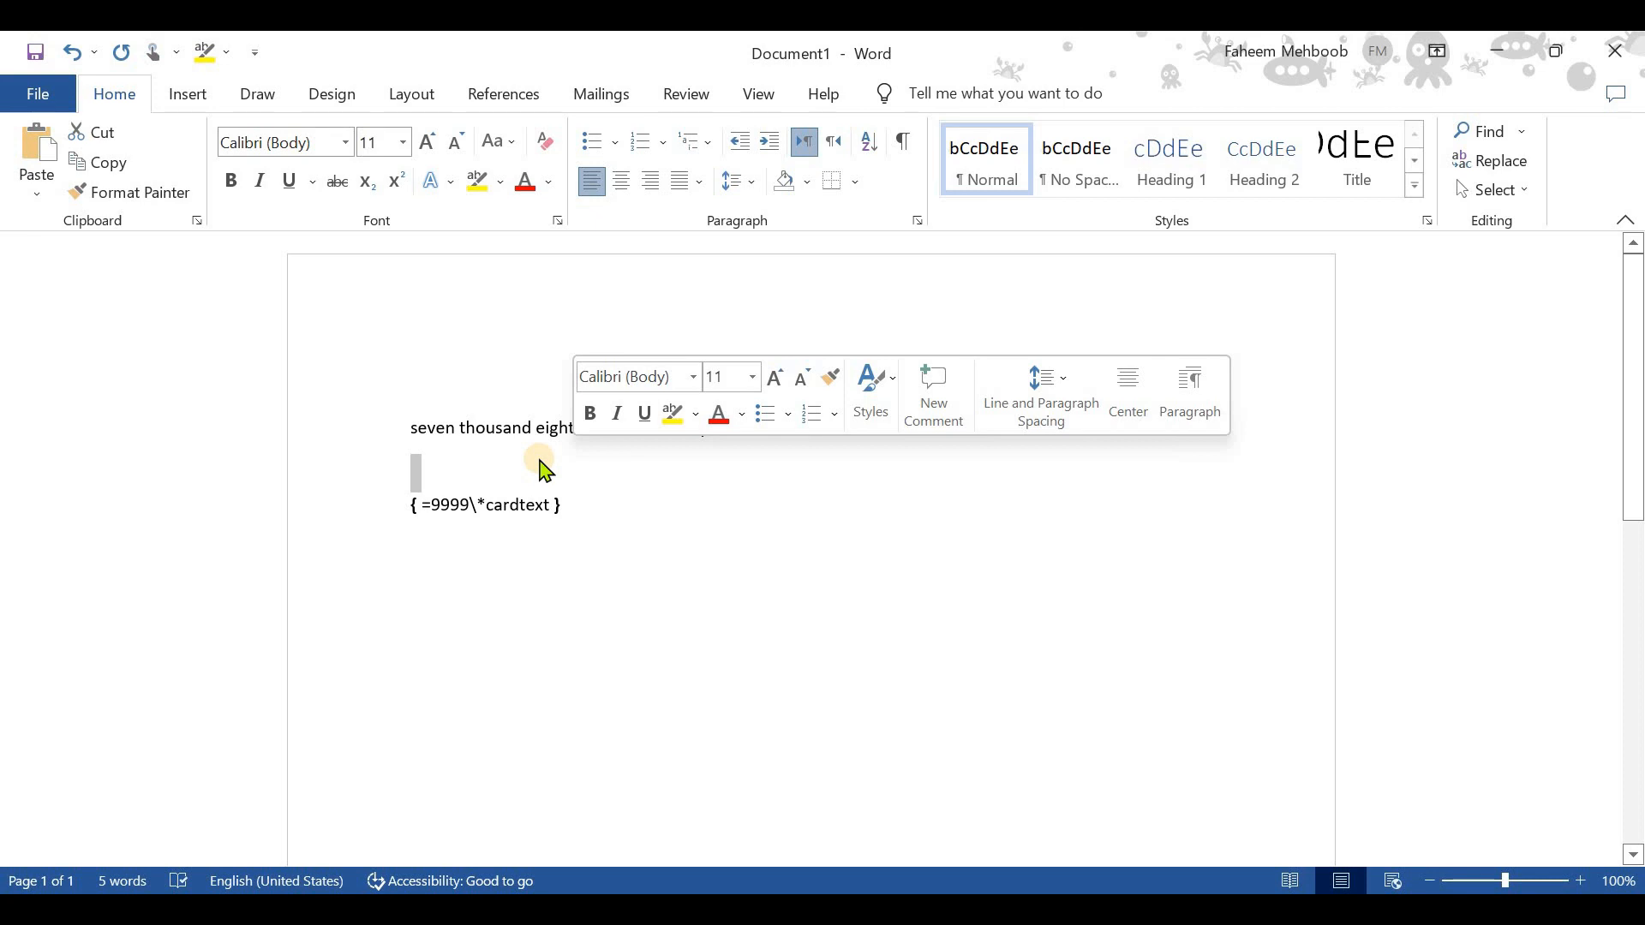
pyautogui.tripleClick(537, 437)
pyautogui.moveTo(537, 436); pyautogui.dragTo(682, 430)
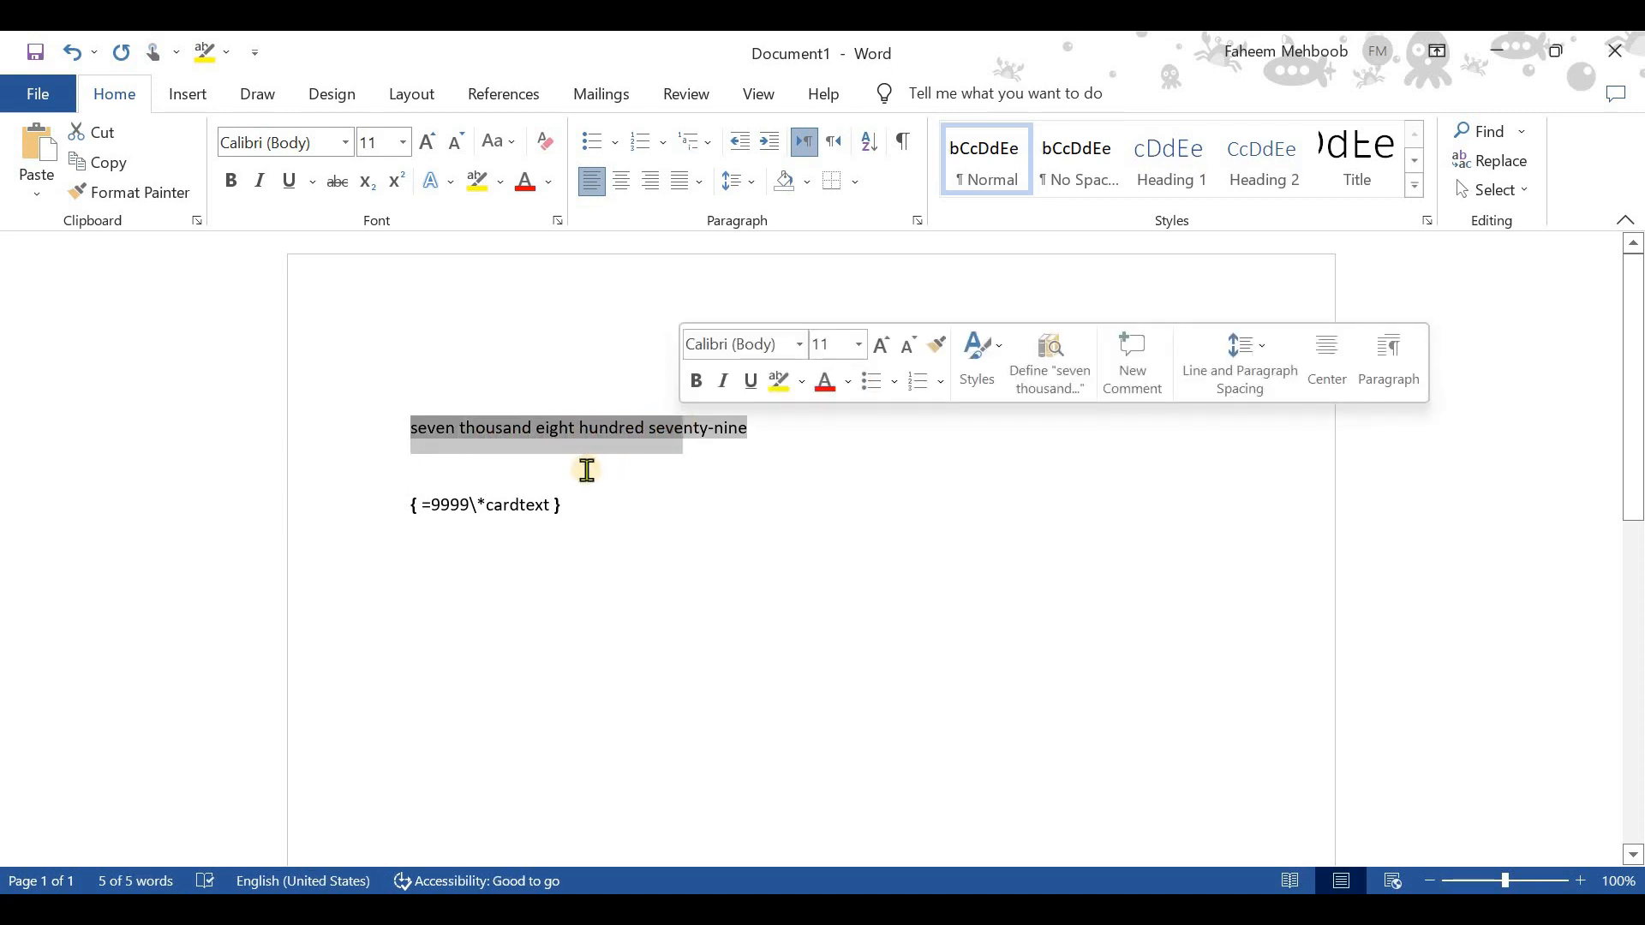
# - Undo the field conversion back to the plain number 7879
pyautogui.hotkey('ctrl', 'z')
pyautogui.hotkey('ctrl', 'z')
pyautogui.hotkey('ctrl', 'z')
pyautogui.hotkey('ctrl', 'z')
pyautogui.hotkey('ctrl', 'z')
pyautogui.hotkey('ctrl', 'z')
pyautogui.hotkey('ctrl', 'z')
pyautogui.hotkey('ctrl', 'z')
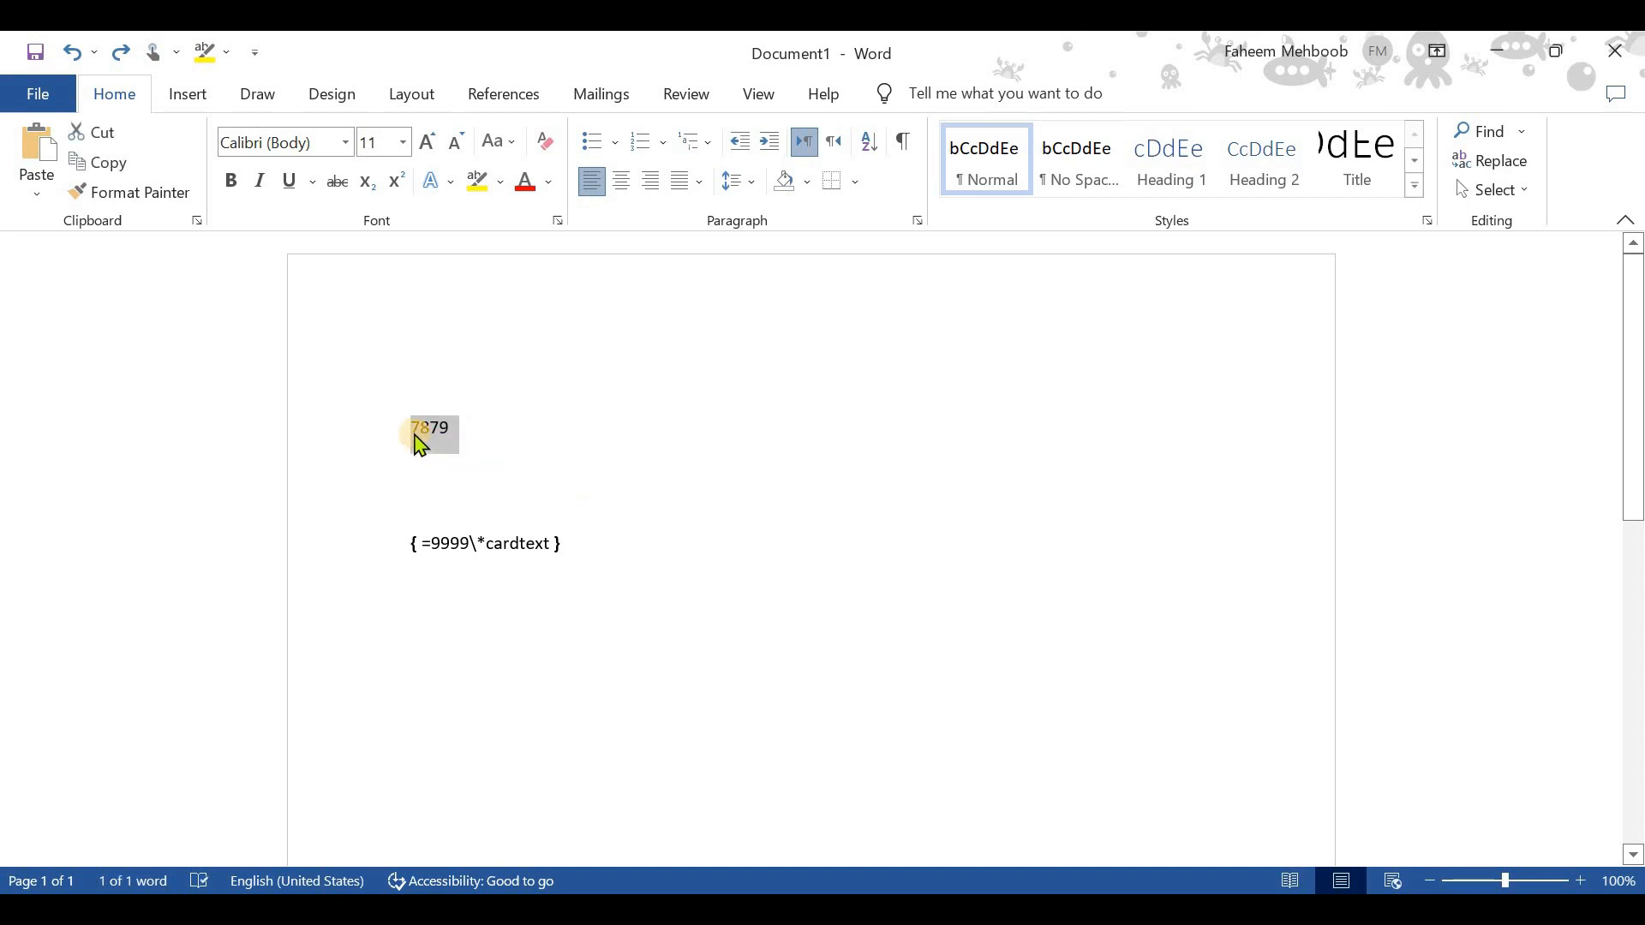
# - Wrap the number 7879 in field braces again and remove the line break before the closing brace
pyautogui.moveTo(409, 430); pyautogui.dragTo(591, 484)
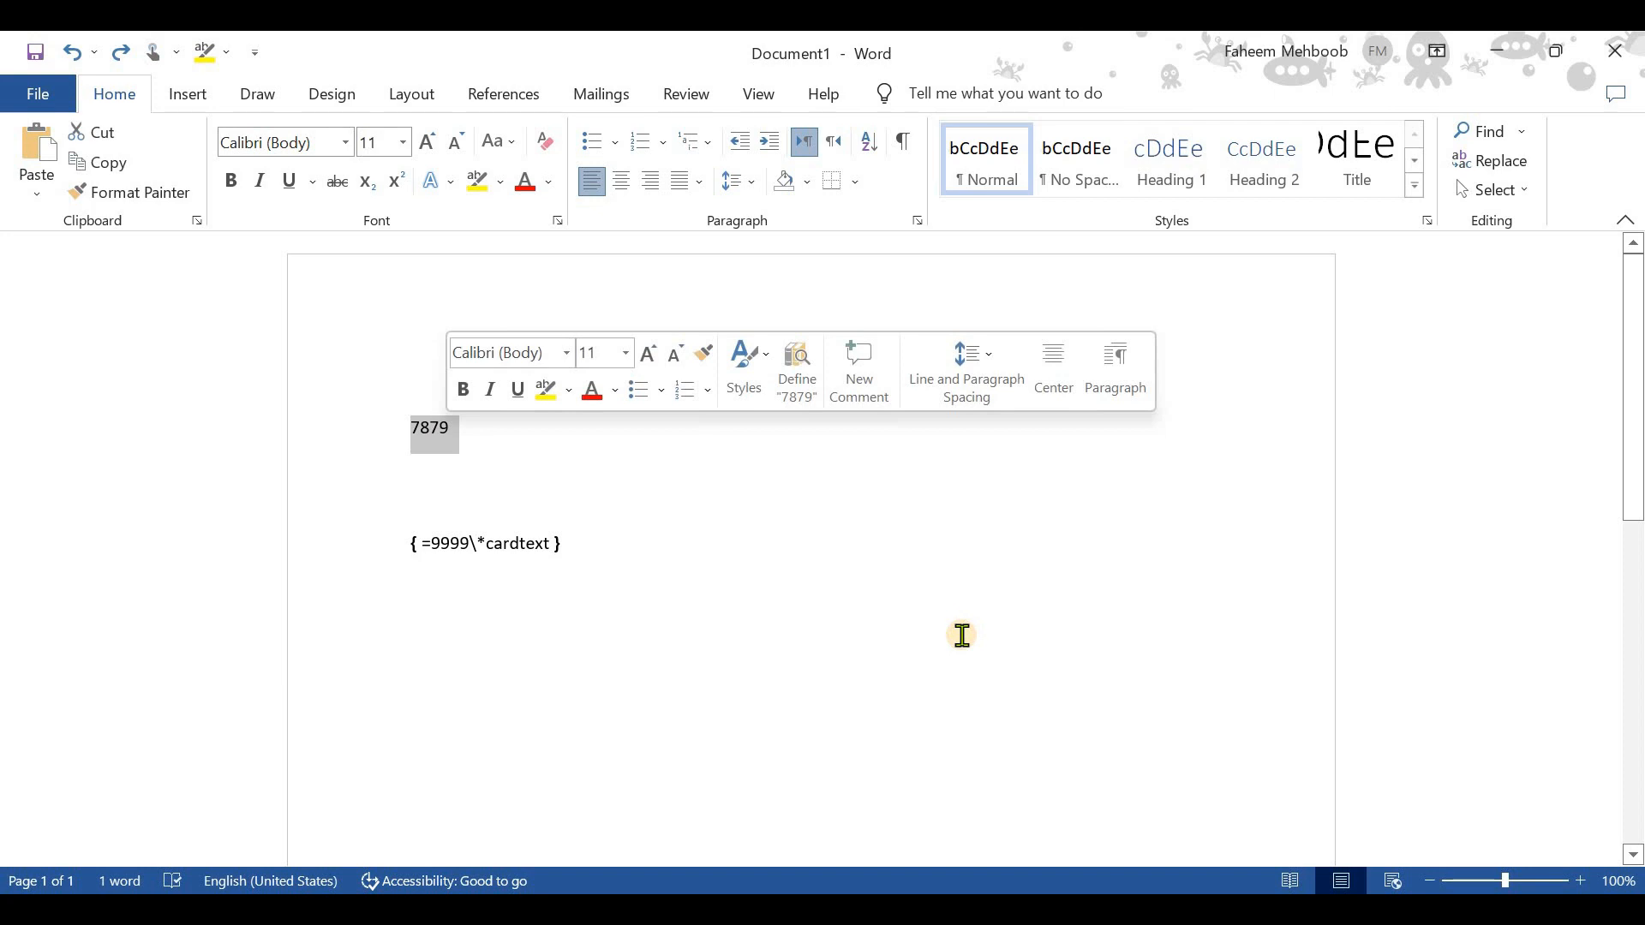
pyautogui.hotkey('ctrl', 'F9')
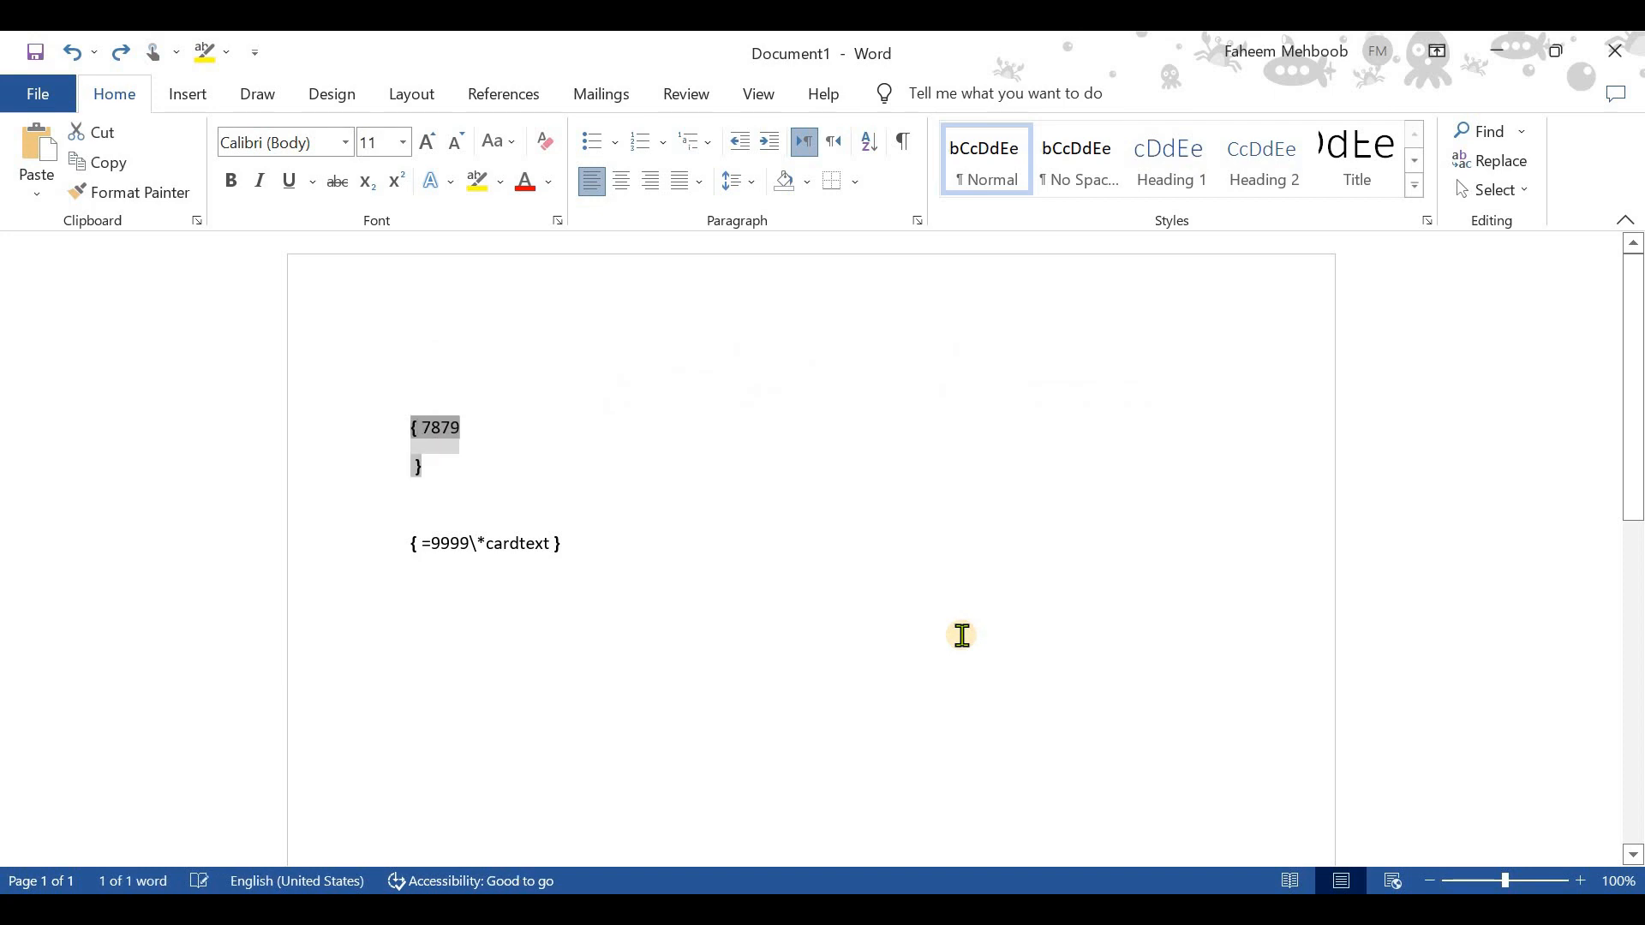
pyautogui.press('Right')
pyautogui.press('Left')
pyautogui.press('BackSpace')
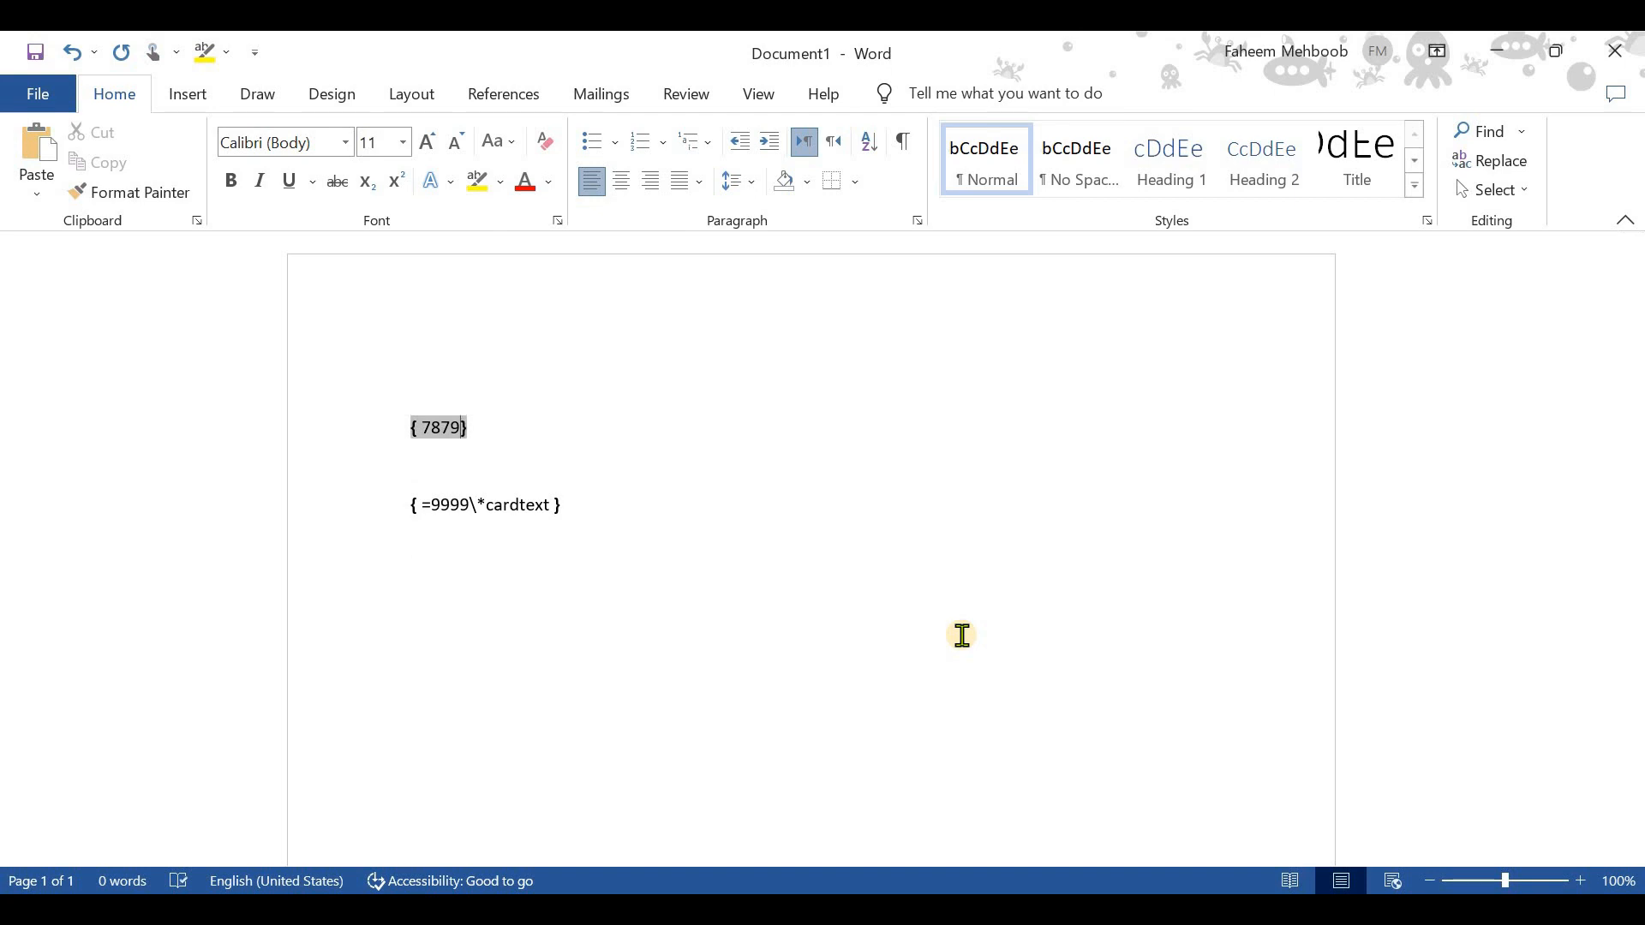
# - Finish the field code as =7879\*cardtext and update the field so it displays the number in words
pyautogui.press('BackSpace')
pyautogui.write('=7879')
pyautogui.write('\\')
pyautogui.write('*')
pyautogui.write('cardtex')
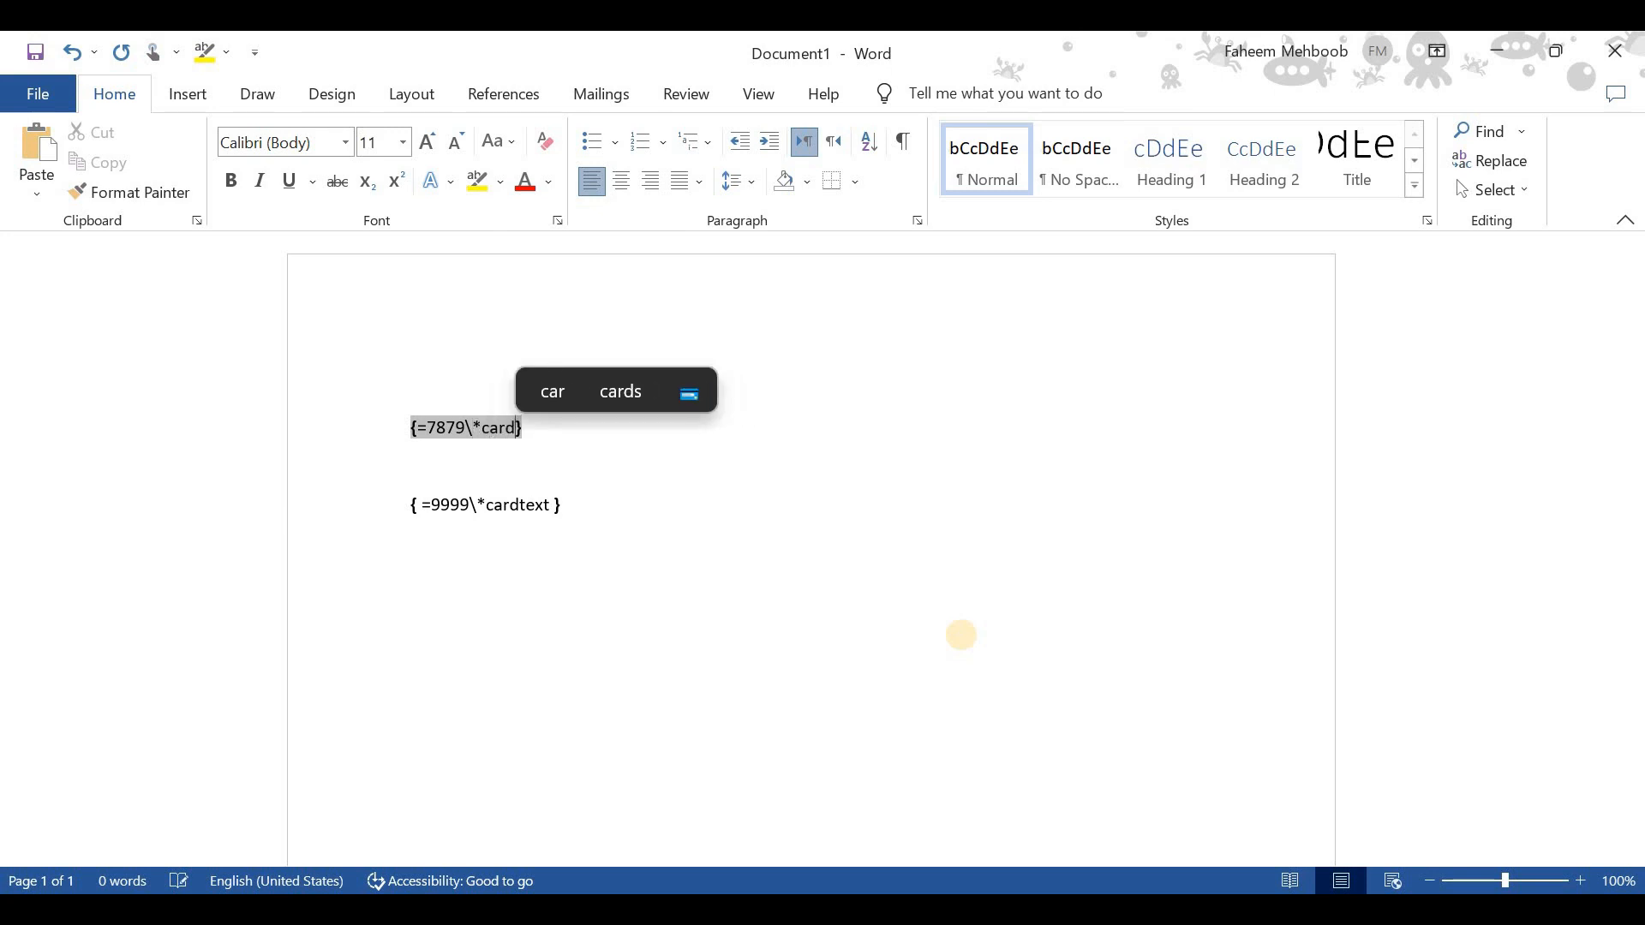
pyautogui.write('t')
pyautogui.click(532, 428)
pyautogui.rightClick(533, 431)
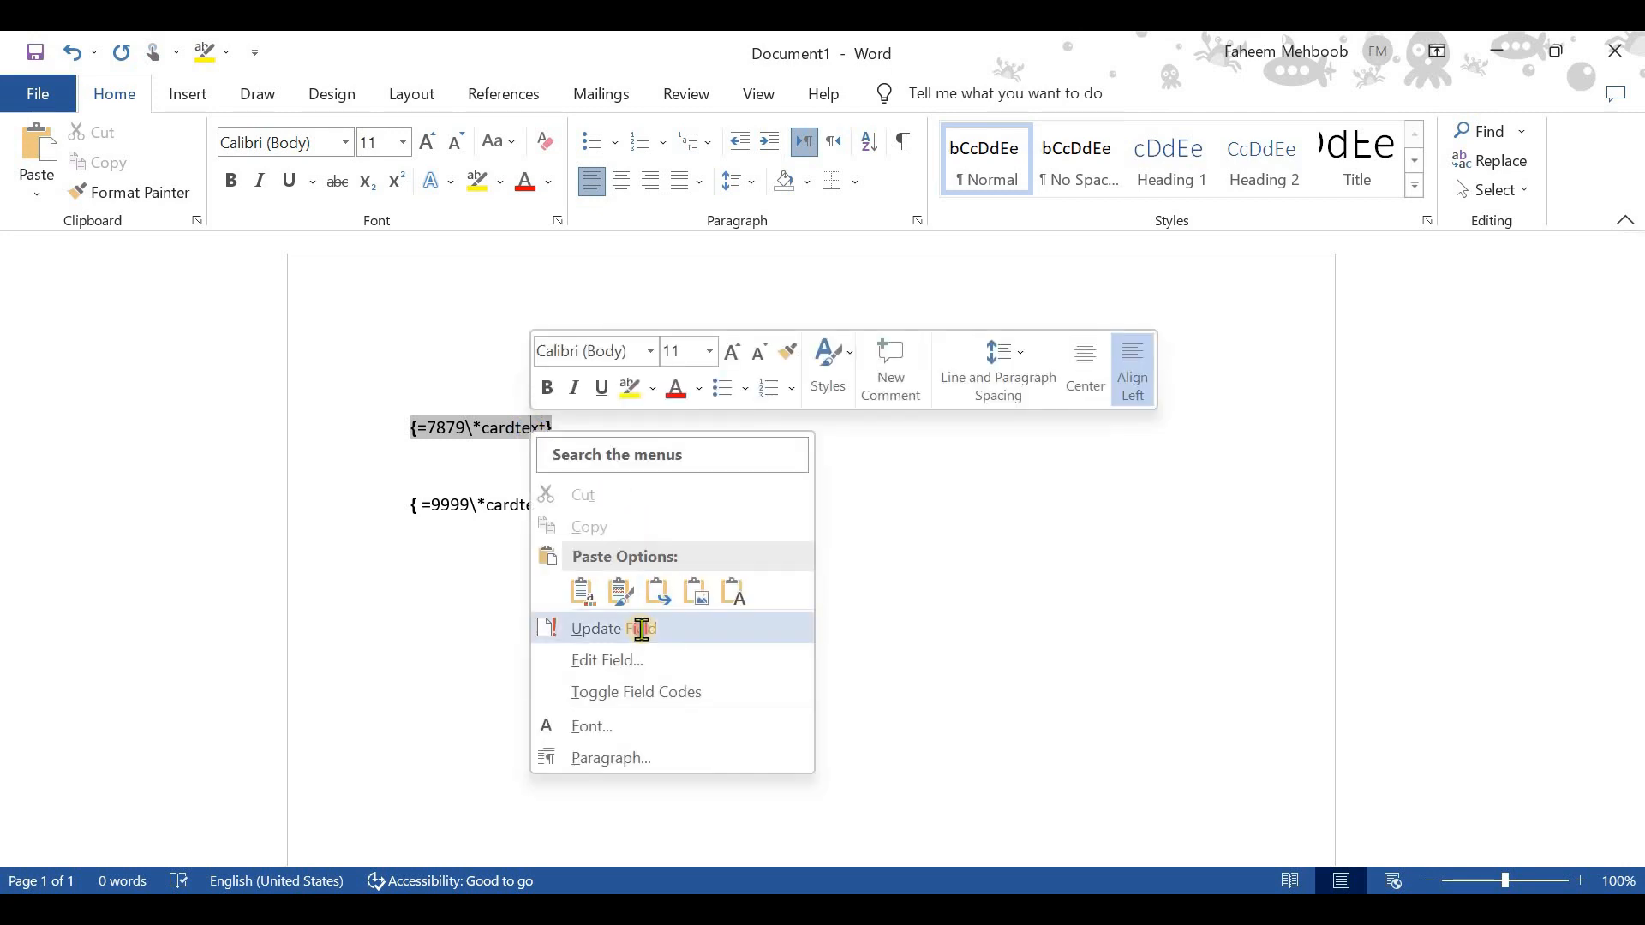
pyautogui.click(643, 629)
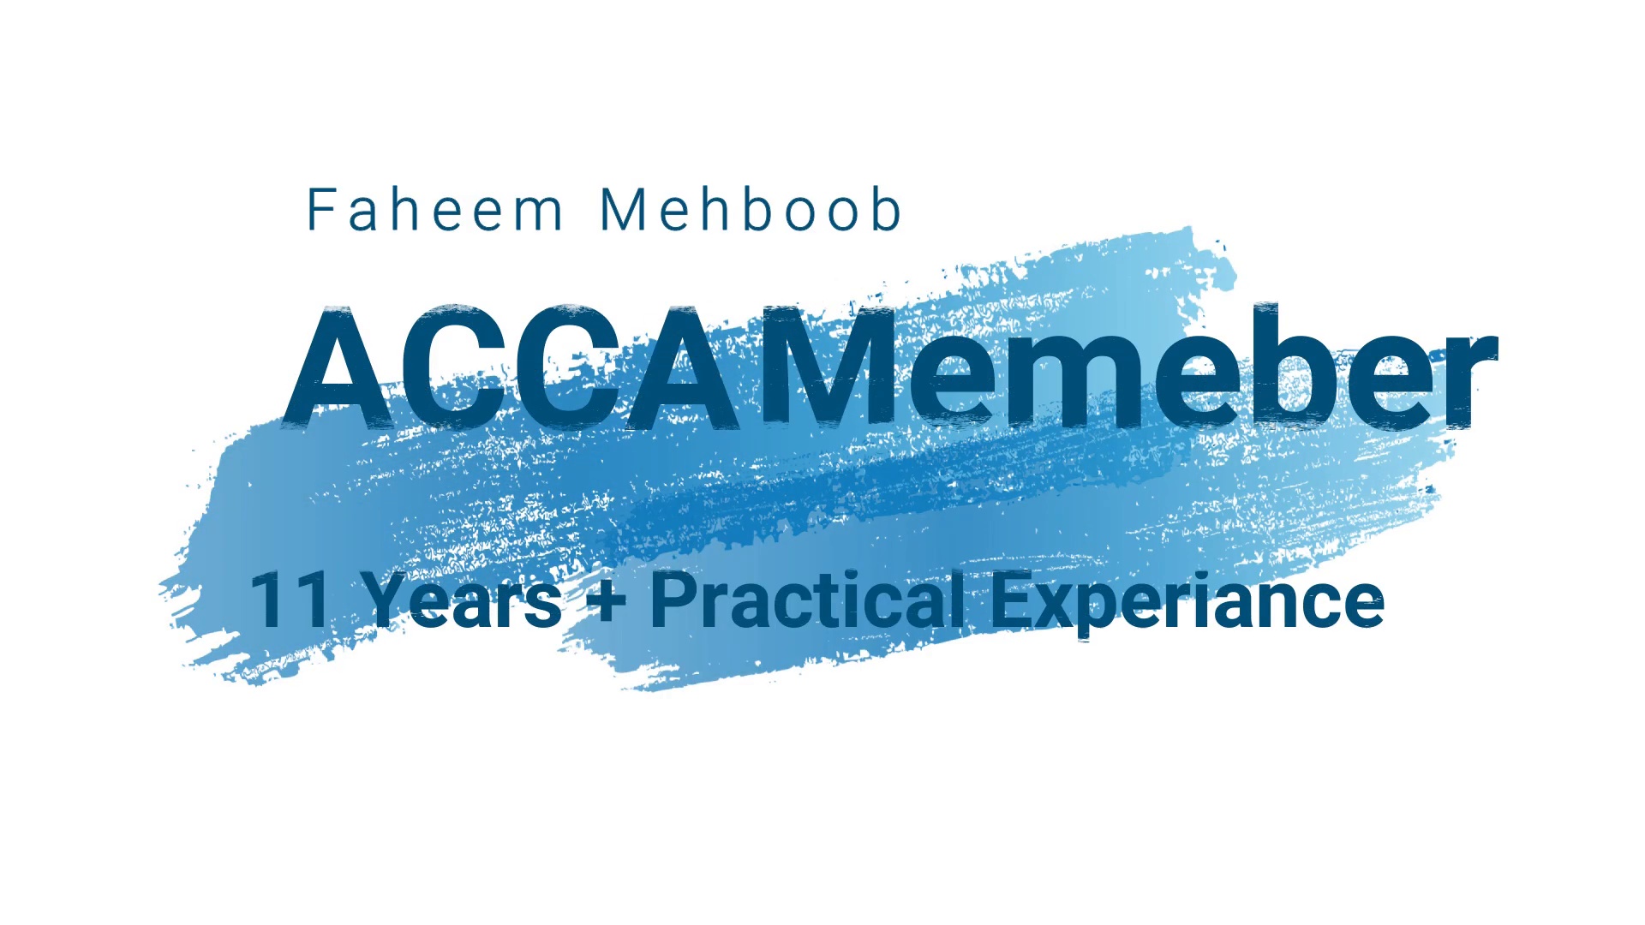